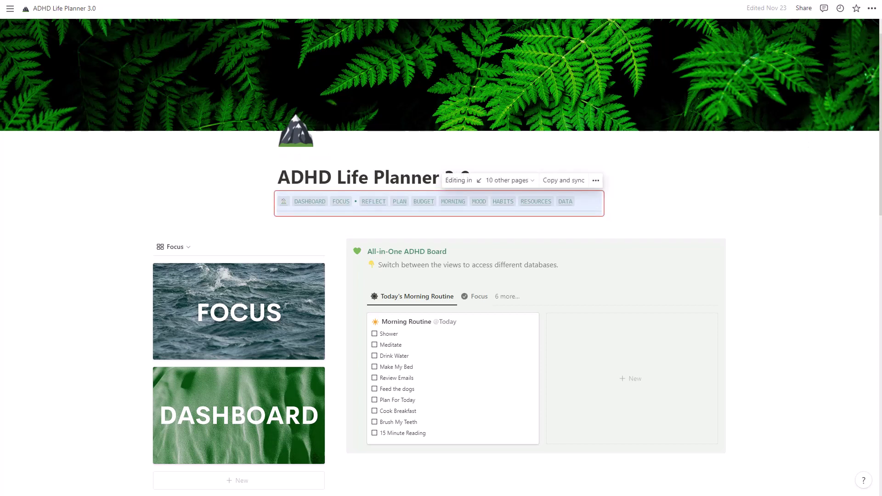
- Open the planner's DASHBOARD page from the top navigation bar
left_click(779, 248)
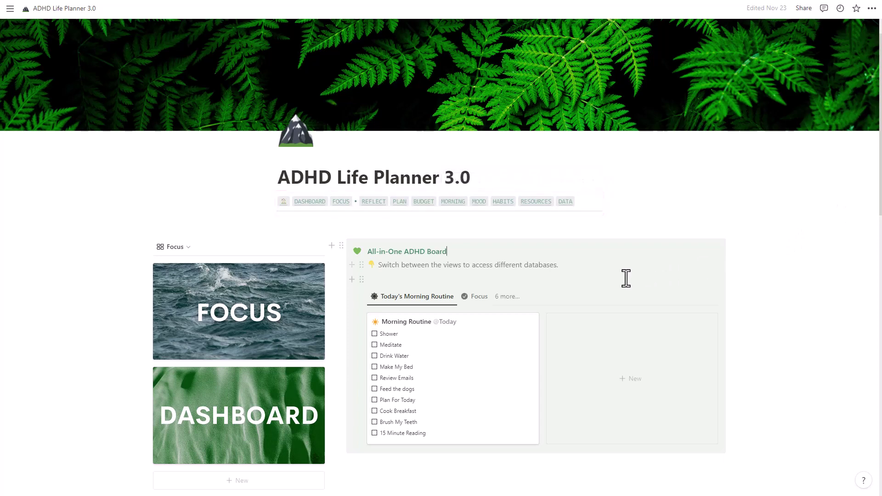
left_click(310, 202)
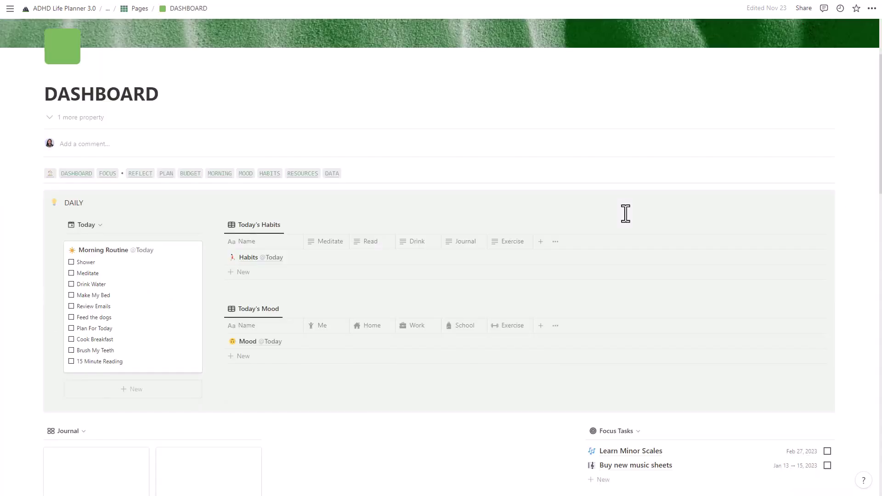
- Look over the DASHBOARD sections, then open the FOCUS page
scroll(625, 213, "down", 3)
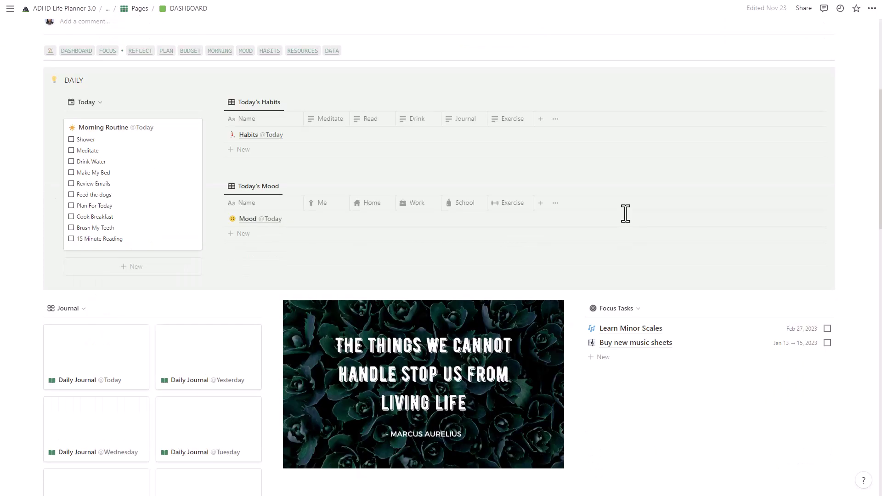
scroll(625, 213, "up", 5)
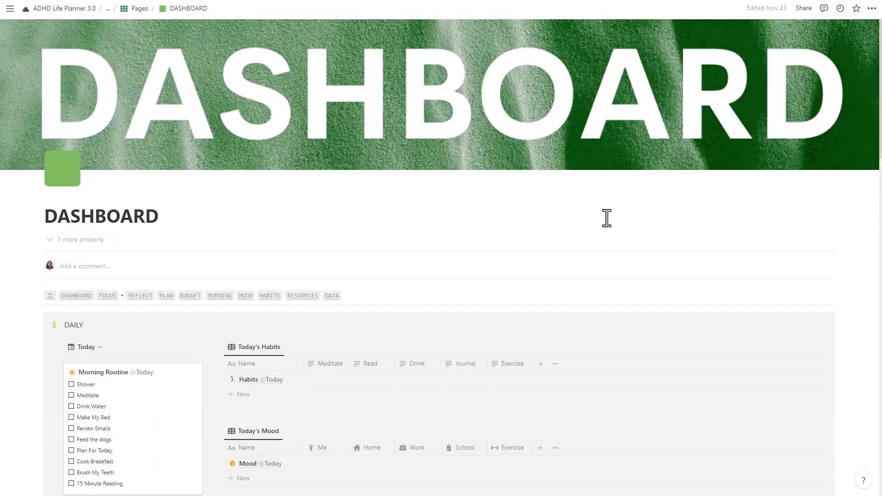
left_click(108, 296)
scroll(658, 288, "down", 3)
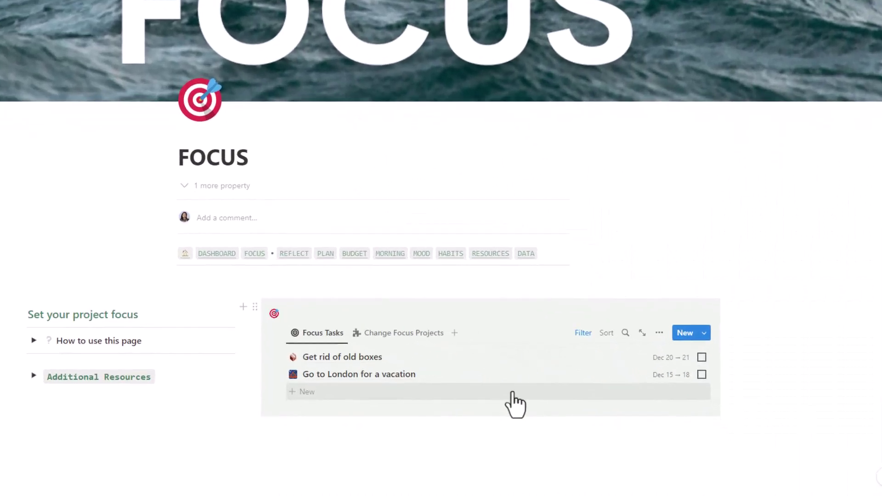
- Make School the focus project in the projects gallery and view its tasks
scroll(549, 382, "down", 3)
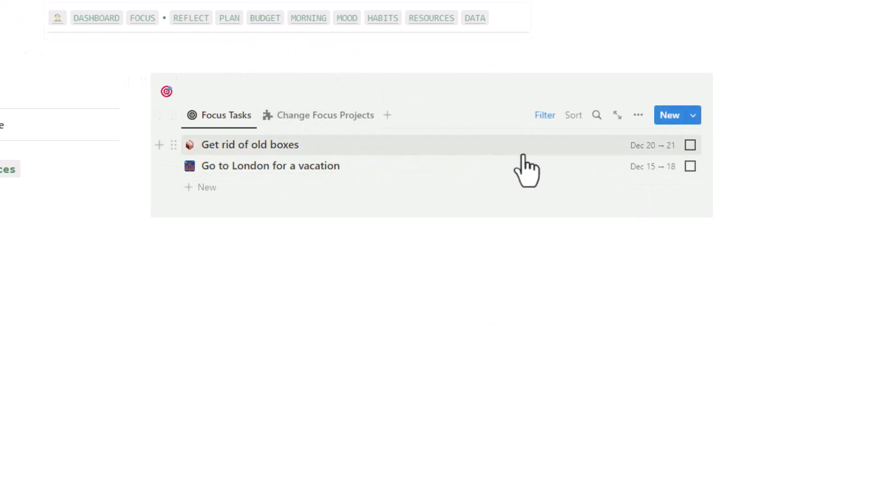
left_click(319, 116)
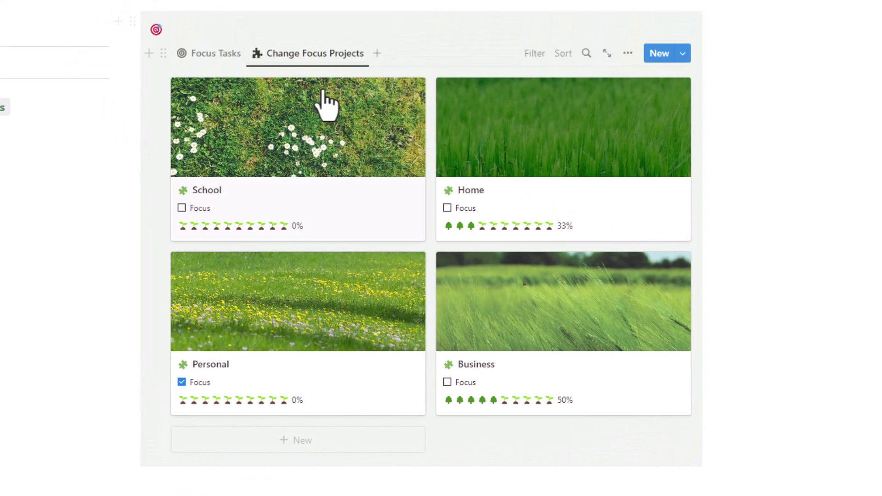
left_click(182, 383)
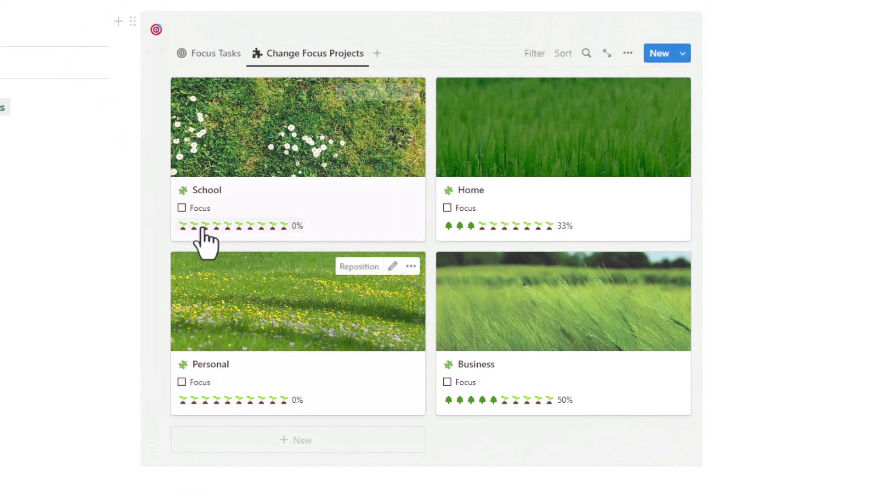
left_click(215, 54)
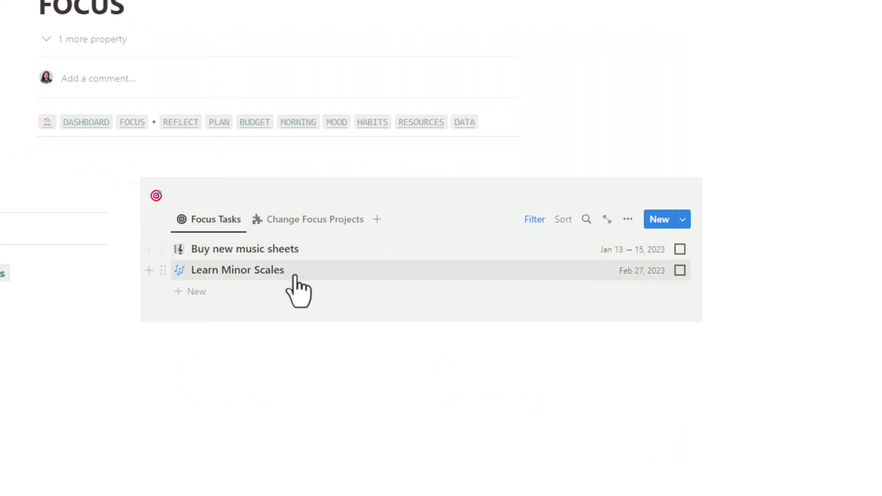
- Switch the focus to Home and mark its Get the door fixed task done
left_click(318, 221)
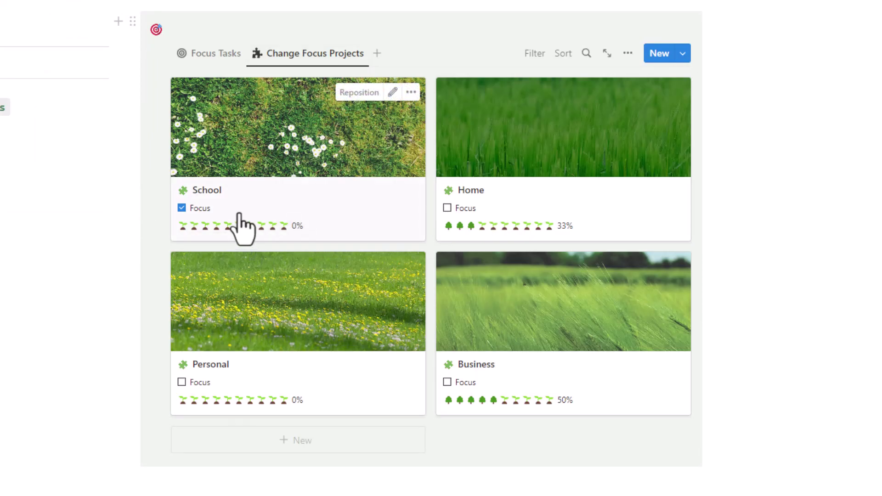
left_click(447, 208)
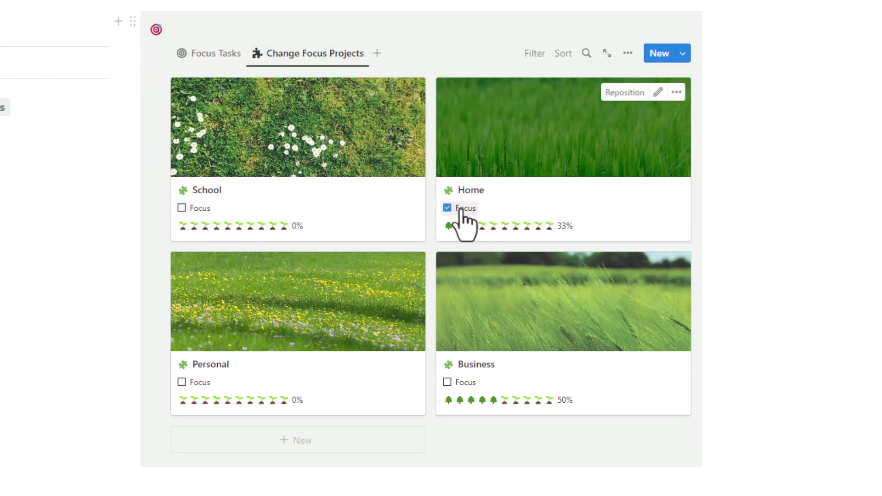
left_click(195, 54)
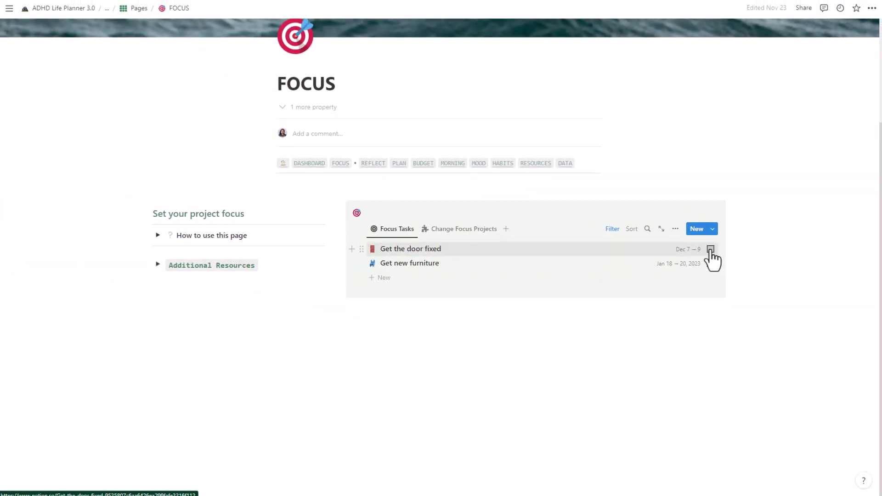
left_click(711, 250)
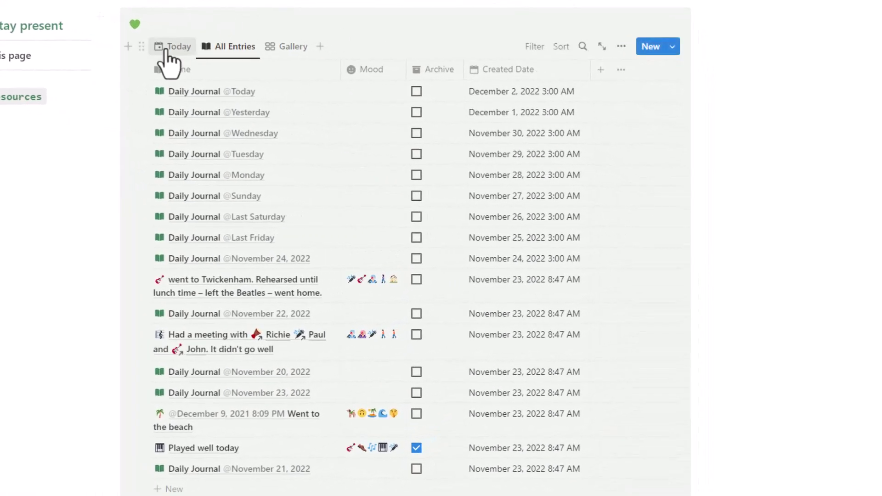
left_click(166, 48)
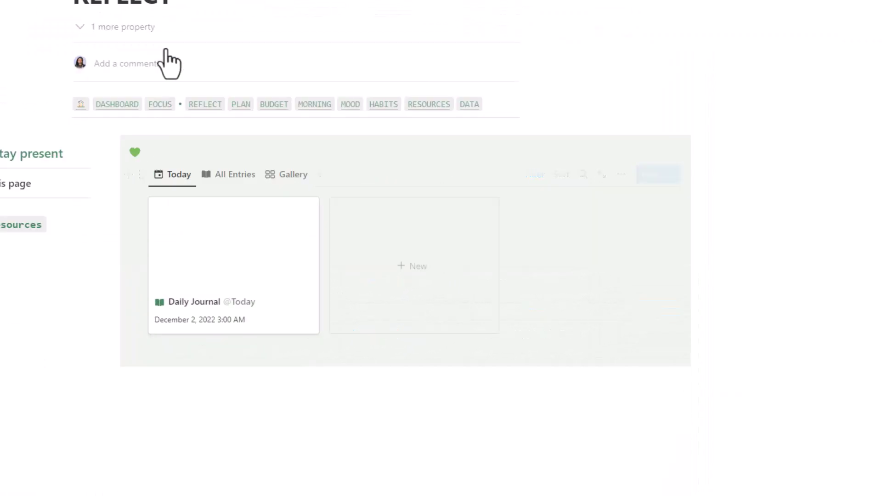
left_click(256, 297)
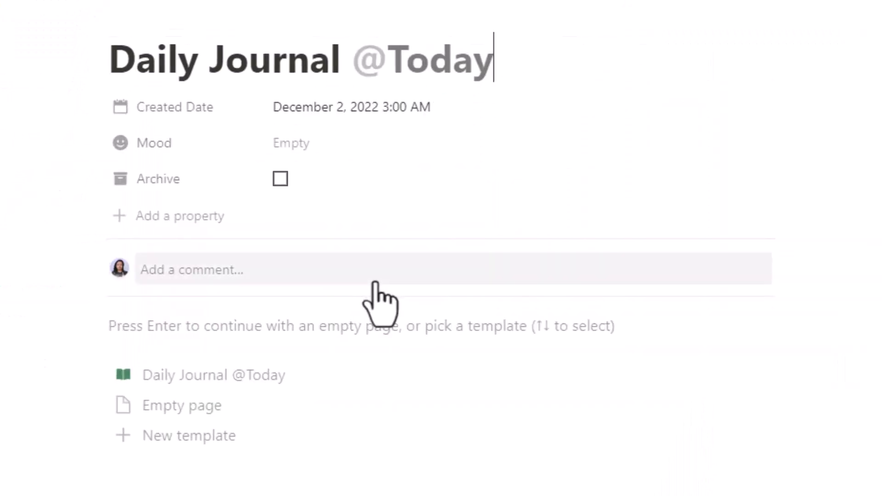
left_click(295, 327)
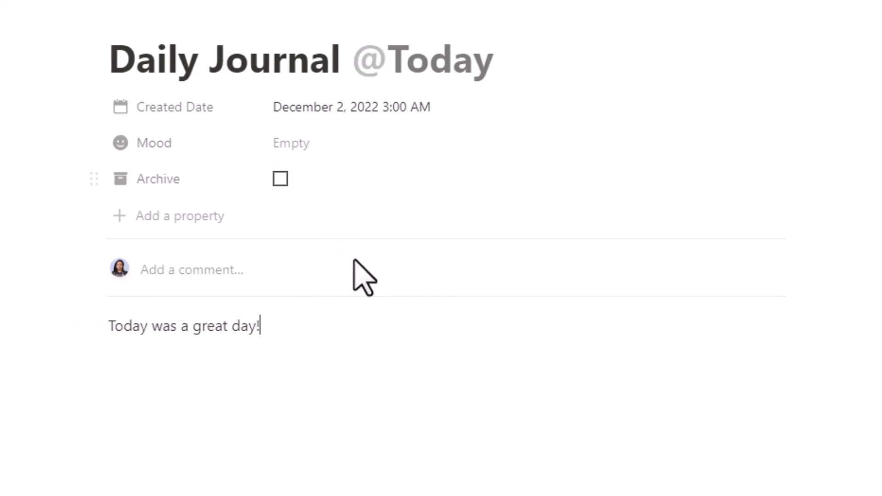
- Set the journal entry's Mood to a happy face emoji
left_click(344, 142)
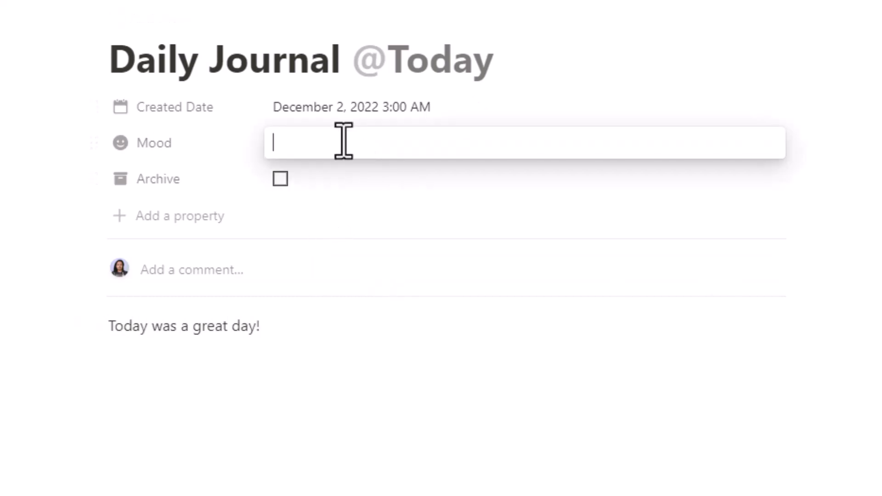
key("super+period")
type("happy")
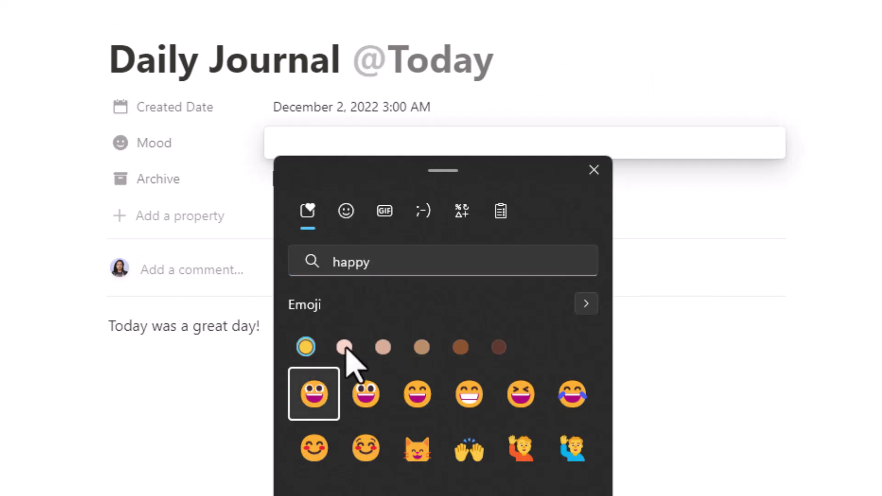
key("Return")
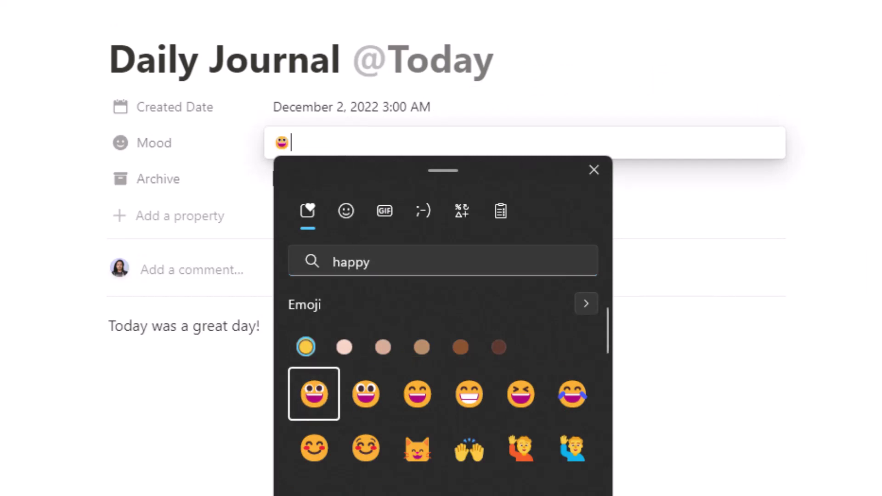
key("Escape")
key("Escape")
key("Escape")
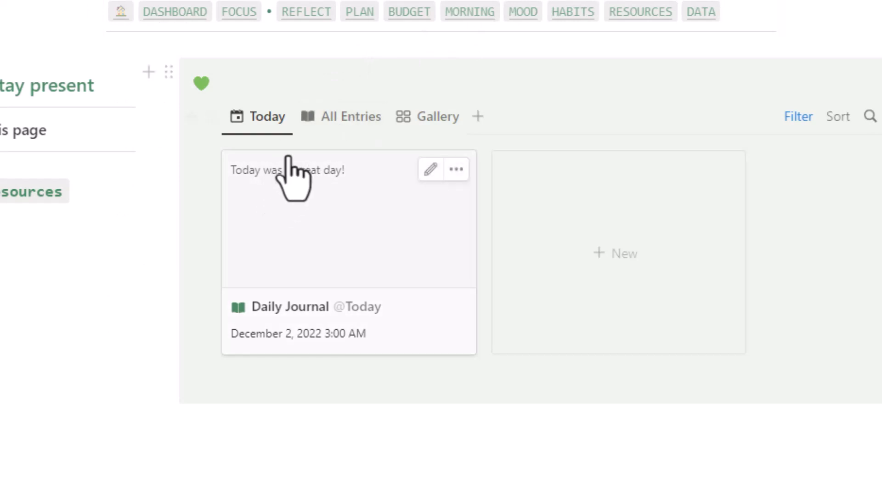
- Browse all journal entries in the card view
left_click(429, 116)
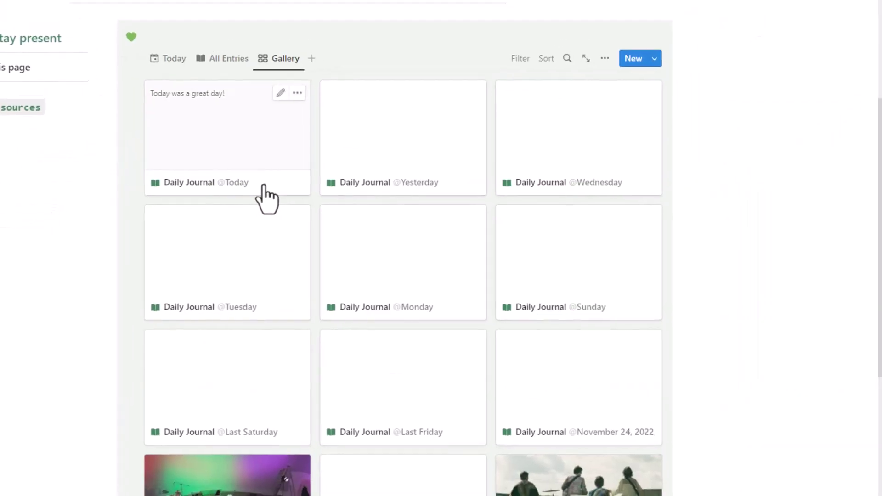
scroll(450, 283, "down", 3)
scroll(459, 298, "down", 3)
scroll(462, 309, "up", 7)
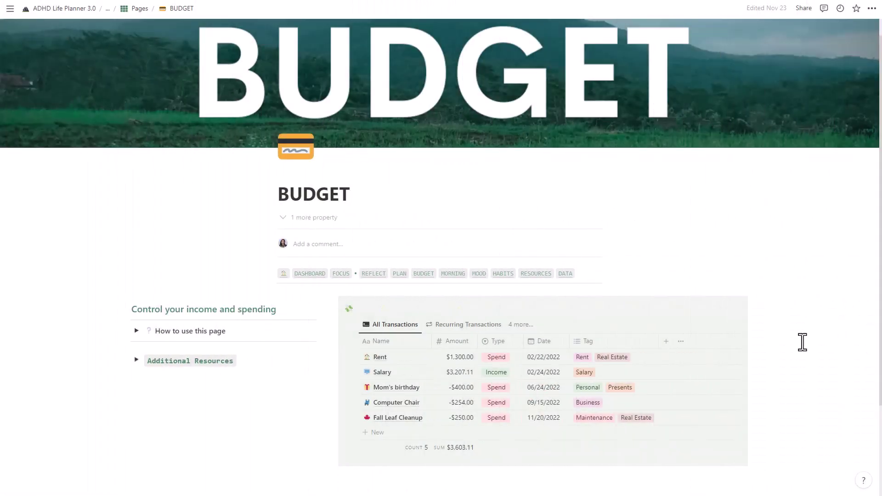
- Create a new BUDGET transaction from the New Purchase template
scroll(810, 343, "down", 3)
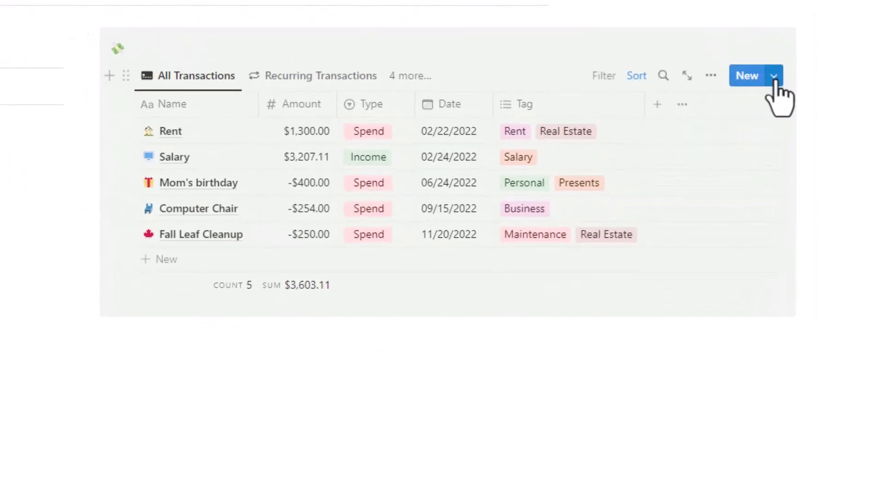
left_click(775, 76)
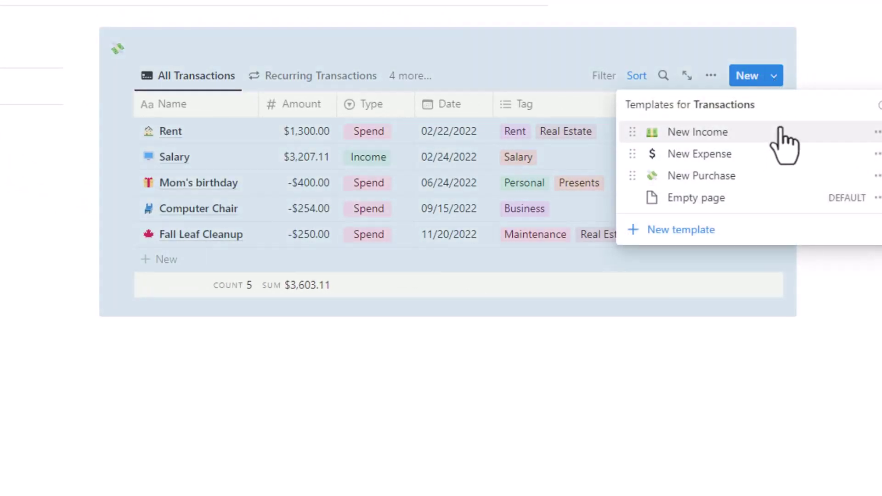
left_click(776, 177)
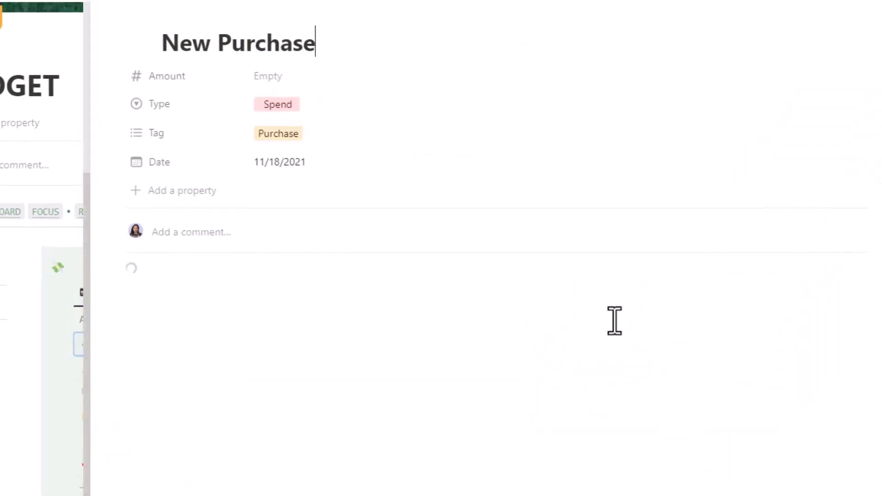
- Title the transaction New Guitar with an Amount of -700
double_click(247, 37)
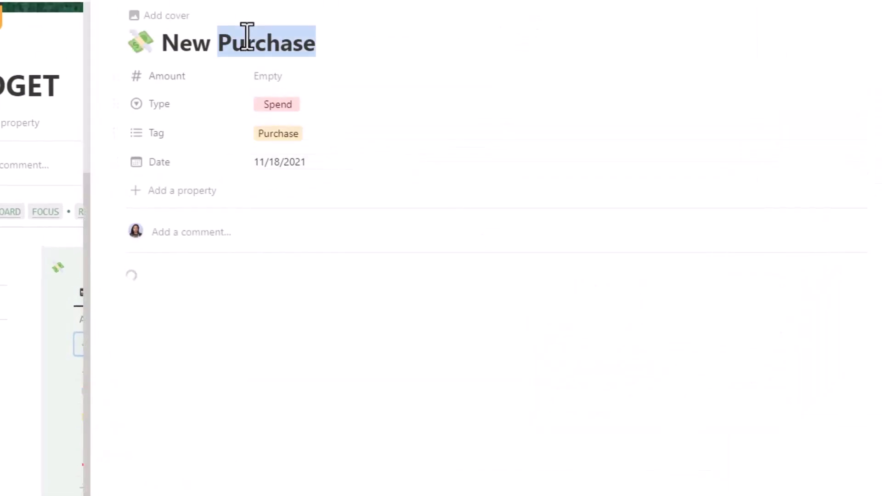
type("Guita")
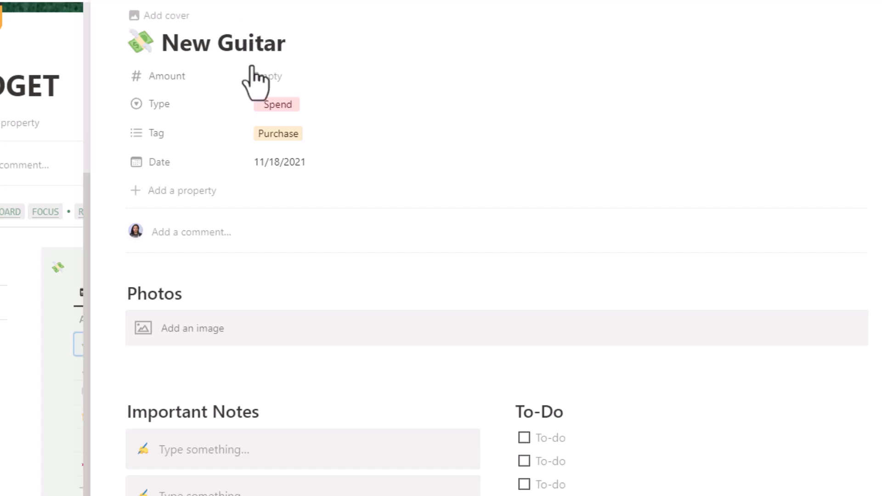
left_click(257, 77)
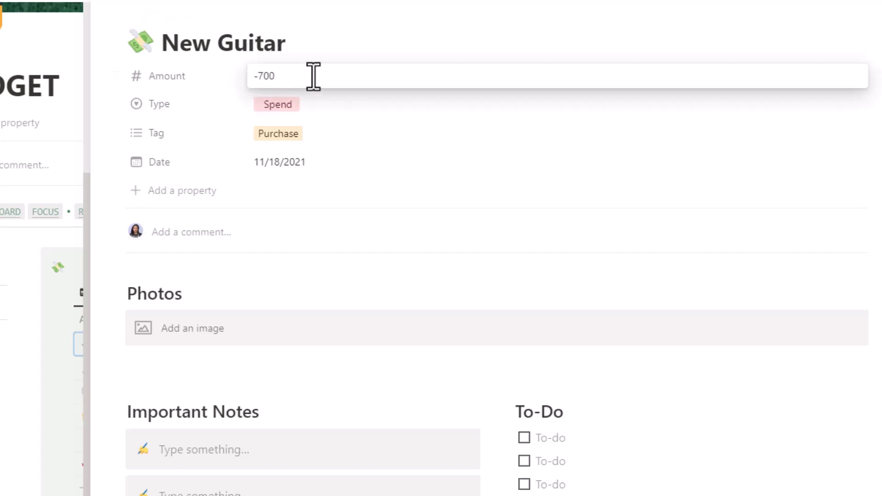
type("-700")
key("Return")
key("Escape")
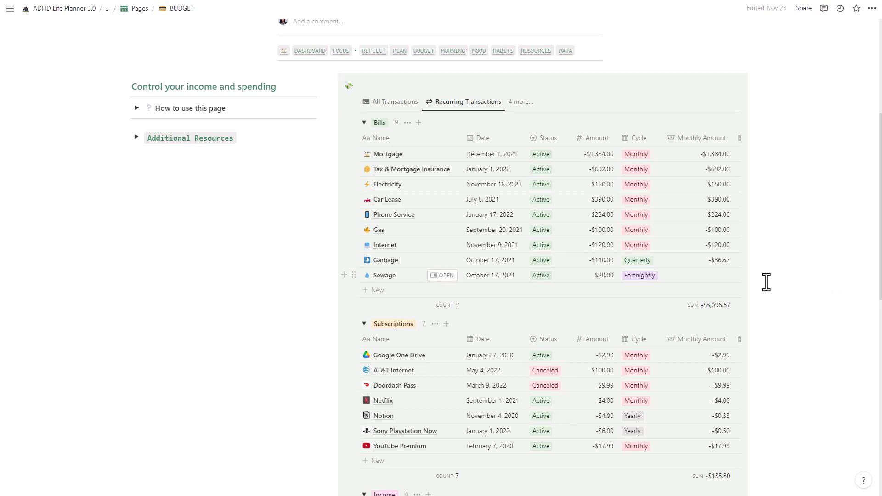
left_click(735, 102)
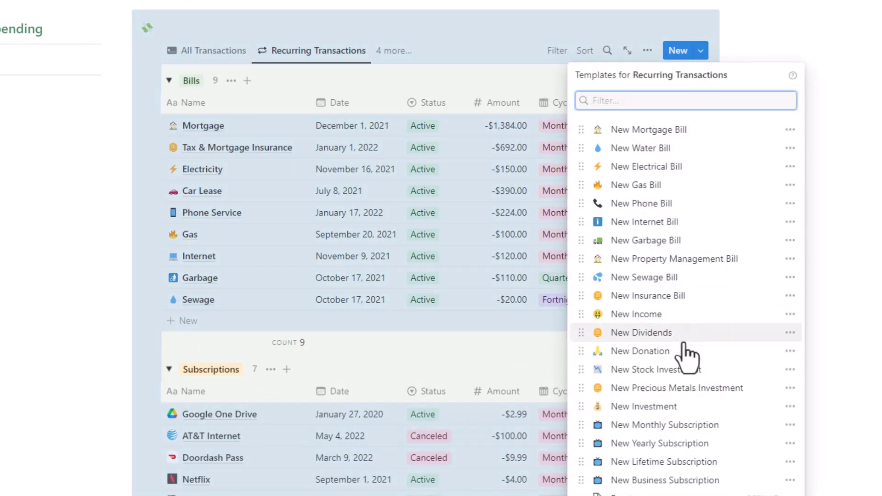
left_click(876, 376)
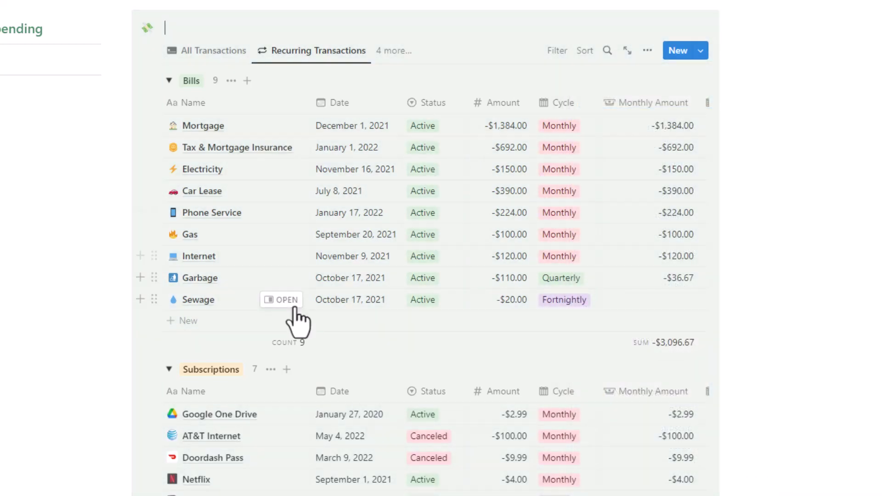
scroll(293, 317, "down", 10)
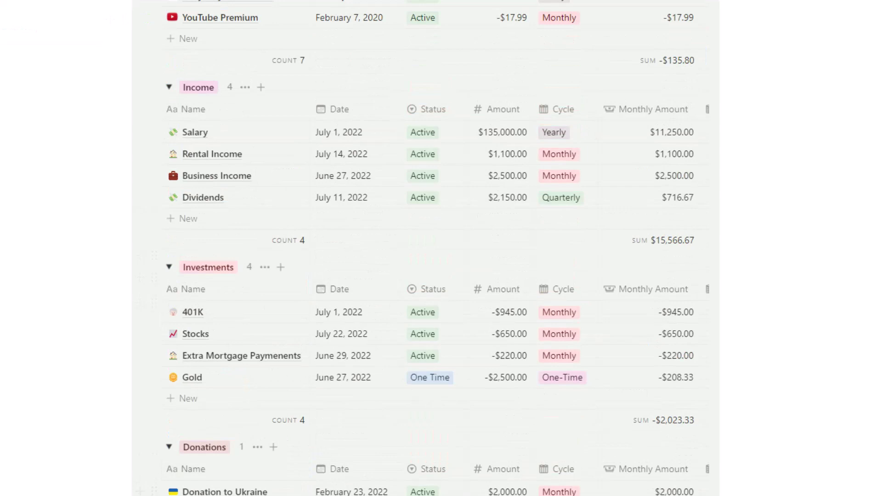
scroll(426, 248, "right", 10)
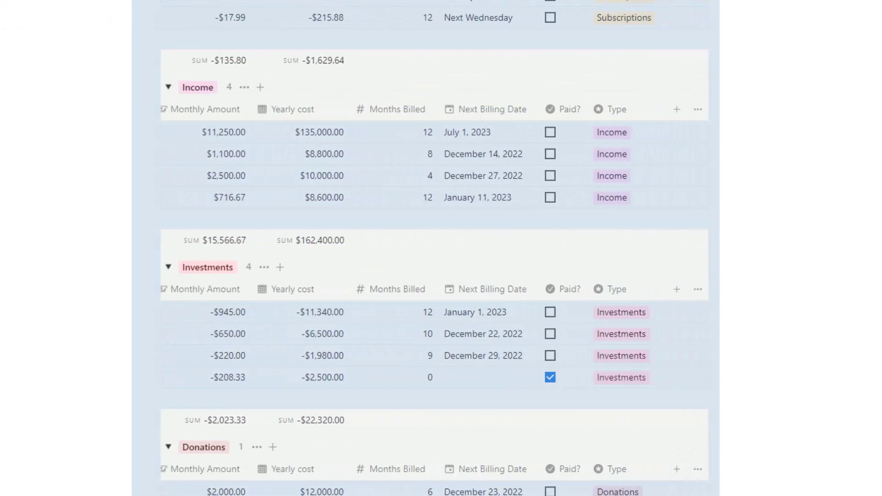
scroll(482, 428, "left", 3)
scroll(482, 427, "right", 3)
scroll(482, 423, "up", 10)
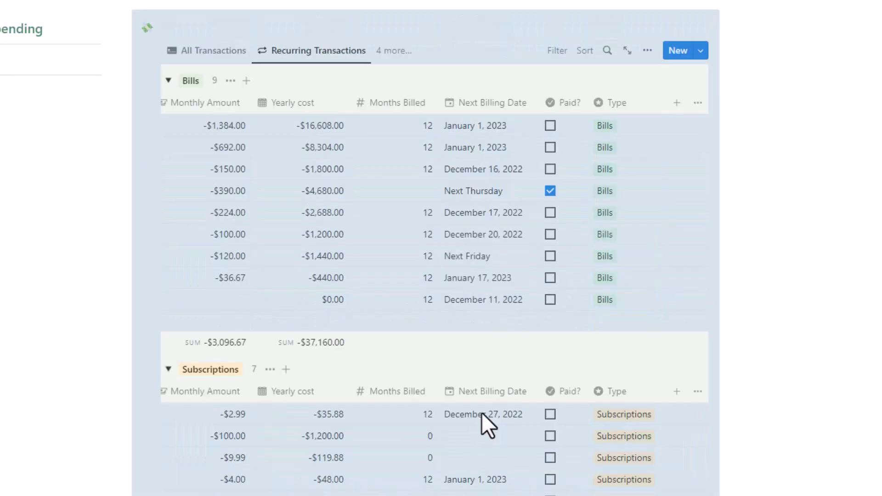
scroll(482, 423, "down", 11)
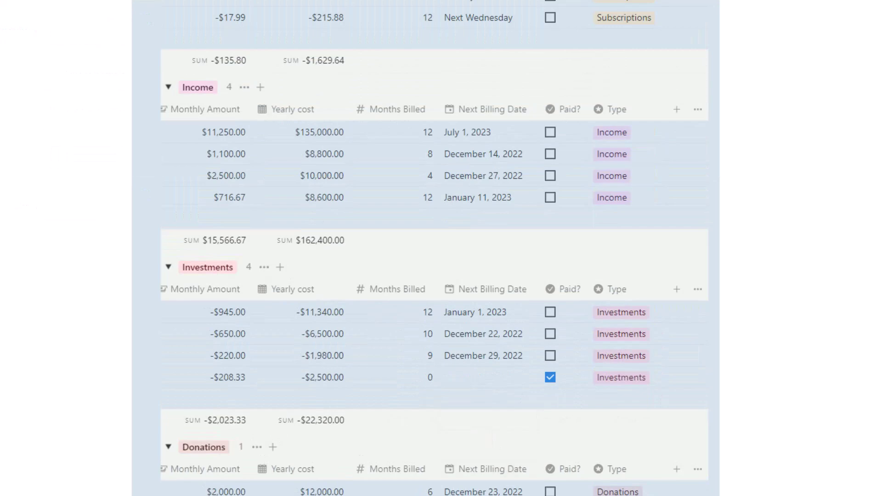
scroll(435, 248, "left", 10)
scroll(71, 419, "up", 8)
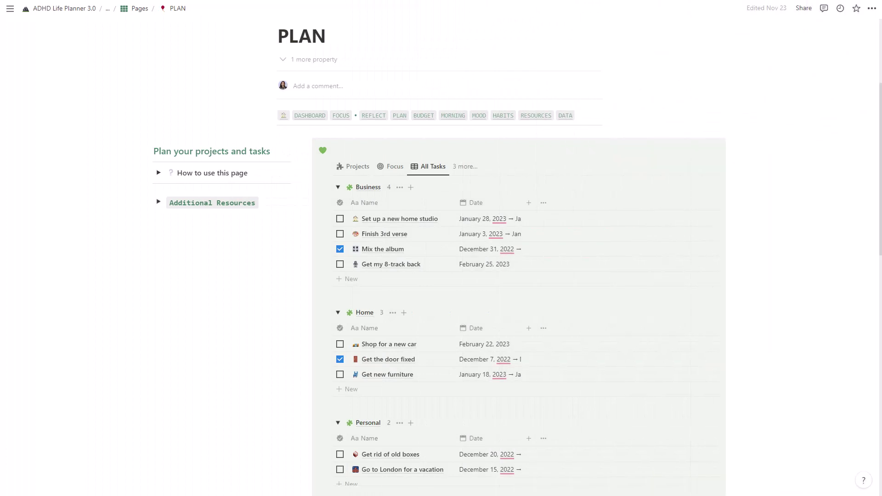
- Switch the PLAN task list to the Unfinished Tasks view
scroll(822, 227, "down", 3)
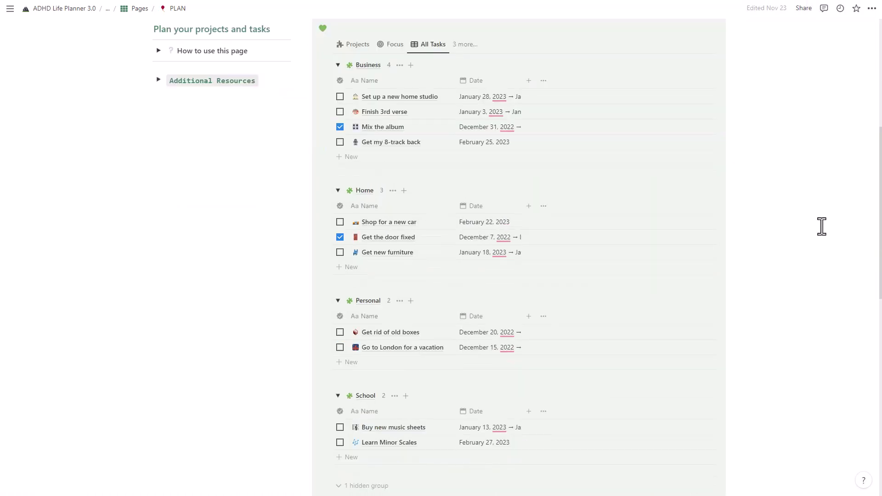
scroll(822, 226, "down", 3)
scroll(822, 226, "up", 3)
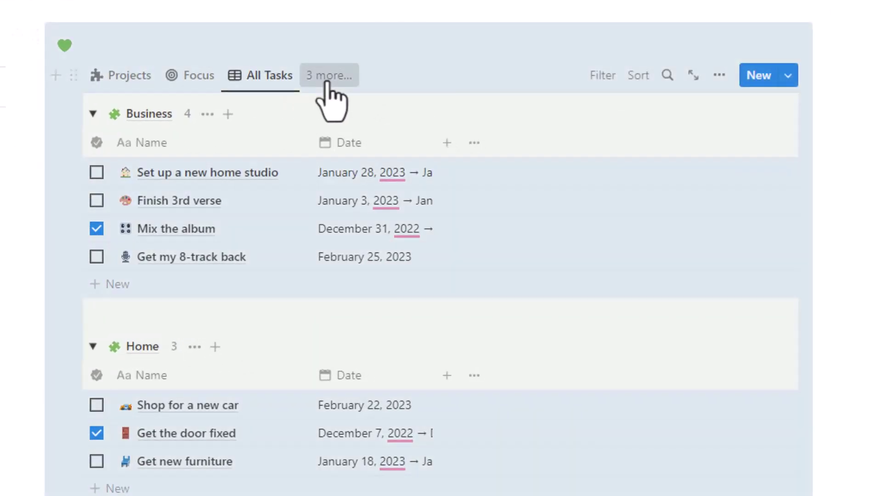
left_click(329, 75)
left_click(340, 205)
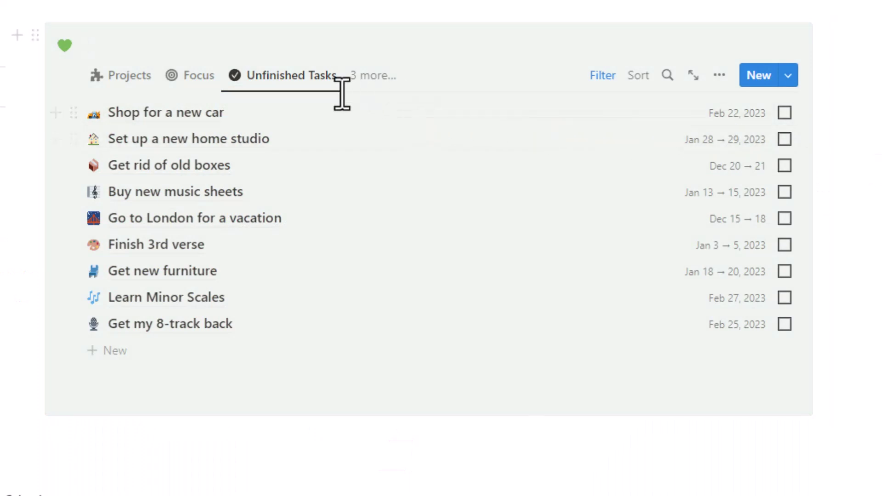
- Preview the Personal and Business project cards in the Projects gallery
left_click(137, 83)
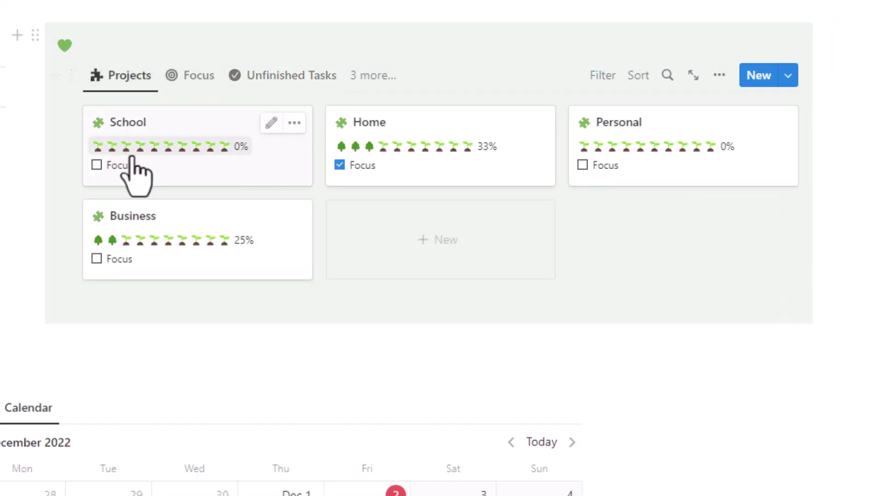
left_click(639, 177)
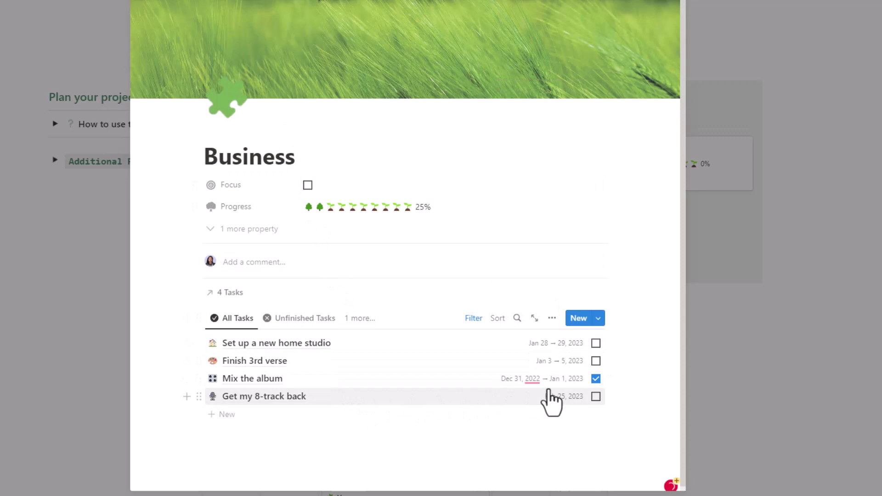
left_click(760, 353)
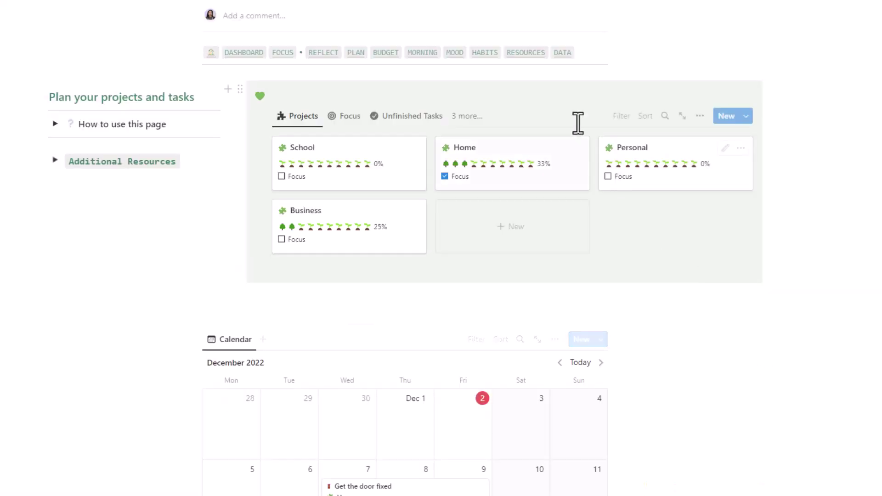
- Return to Unfinished Tasks and advance the calendar to January 2023
left_click(411, 119)
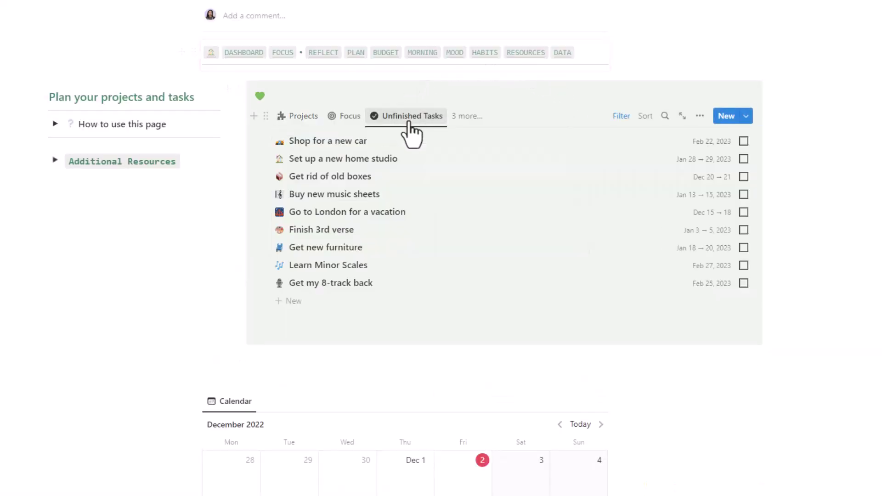
scroll(380, 161, "down", 7)
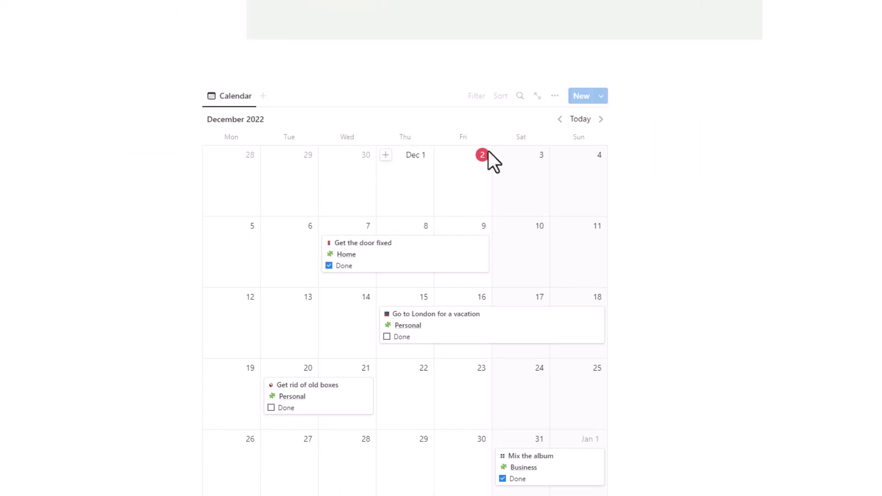
left_click(601, 119)
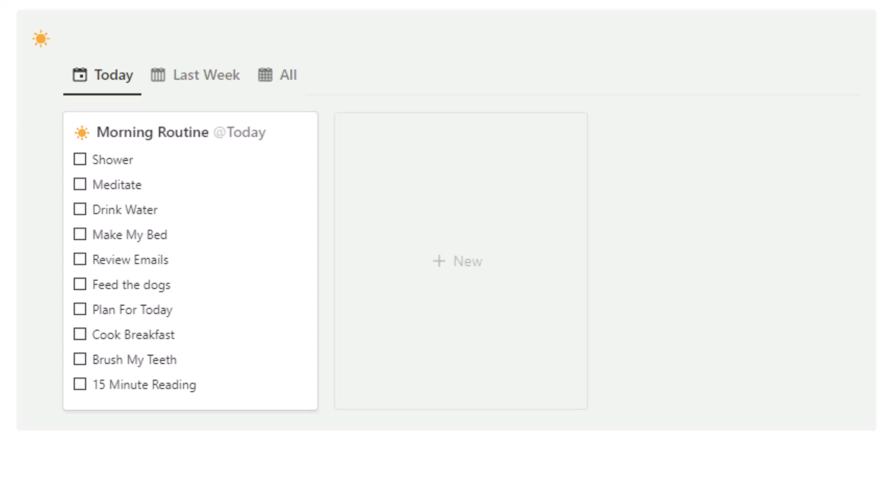
- Check off Meditate, Drink Water, Plan For Today and 15 Minute Reading
left_click(105, 187)
left_click(104, 211)
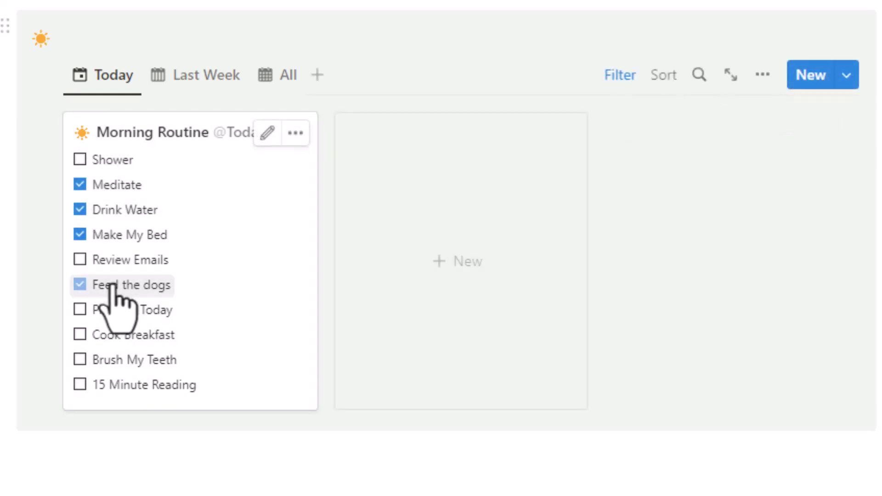
left_click(113, 310)
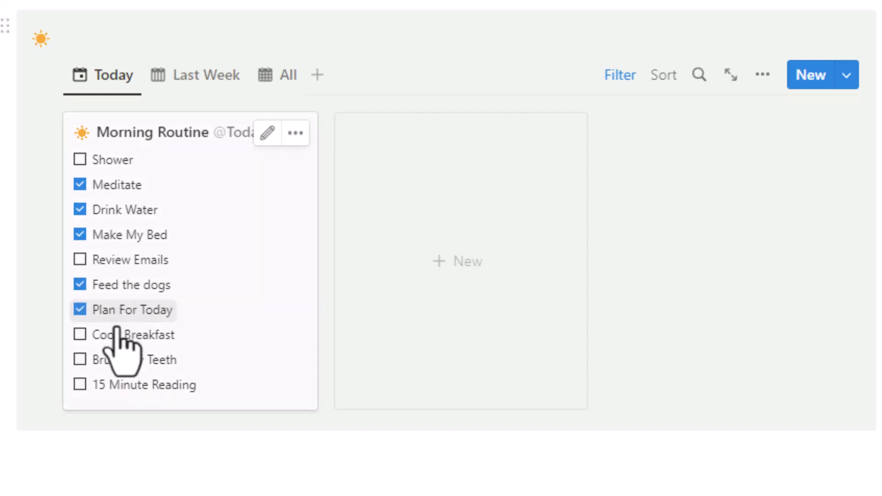
left_click(118, 381)
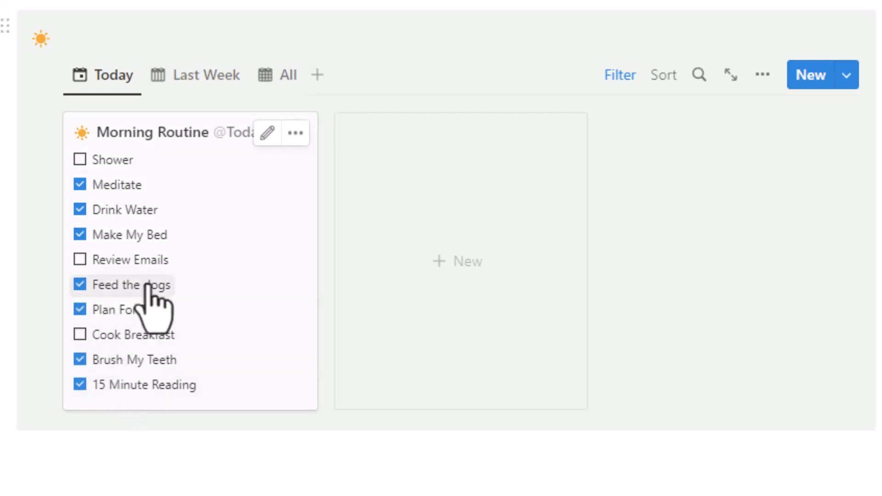
- Switch to Last Week and bring up the Morning Routine template's Repeat settings
left_click(216, 82)
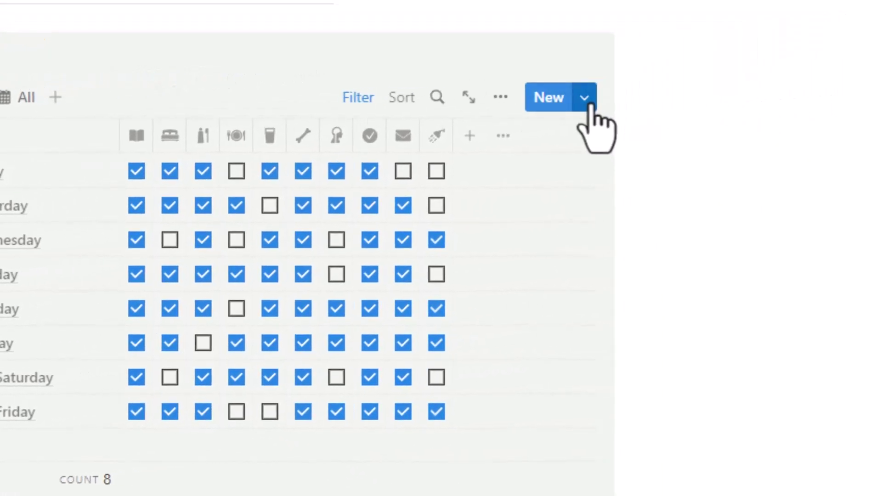
left_click(588, 103)
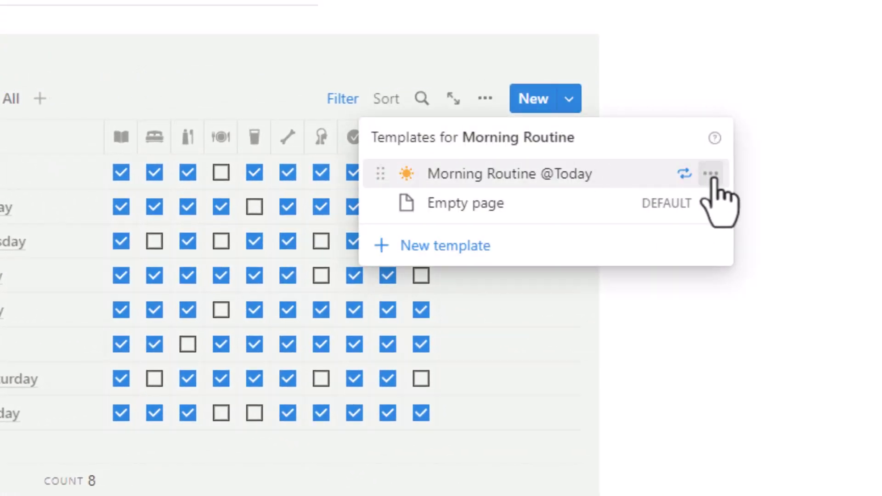
left_click(726, 174)
left_click(590, 116)
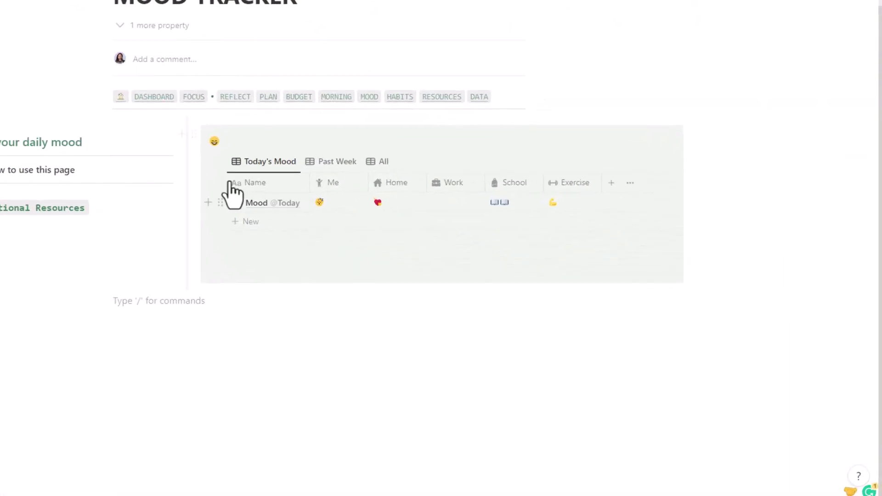
- Flip through the Past Week and All mood views, then back to Today's Mood
left_click(437, 233)
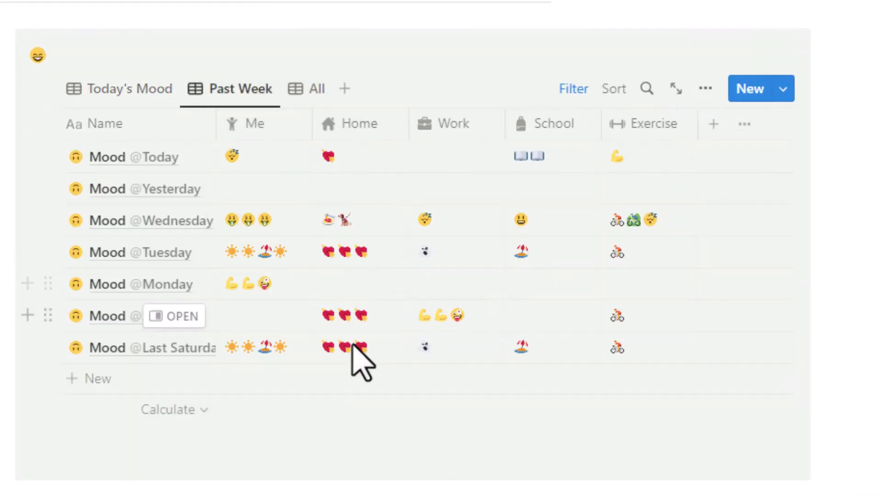
left_click(308, 90)
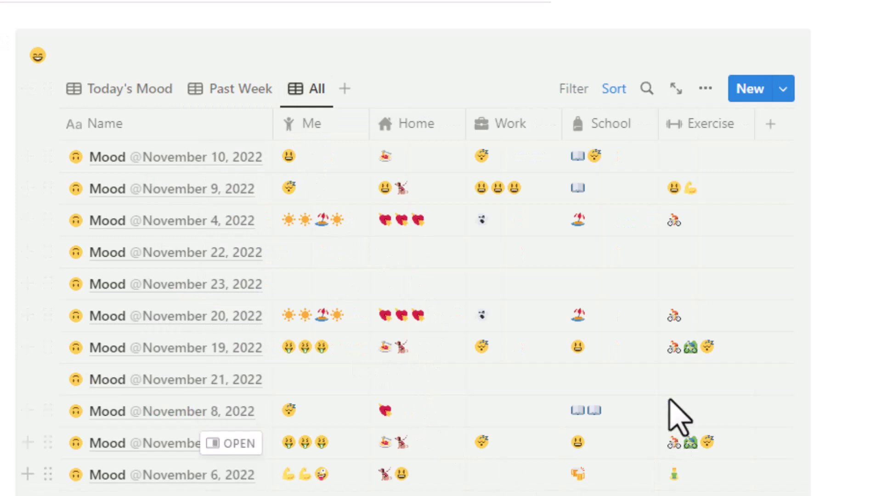
left_click(101, 89)
- Put three grinning face emojis in today's Work mood cell
left_click(422, 157)
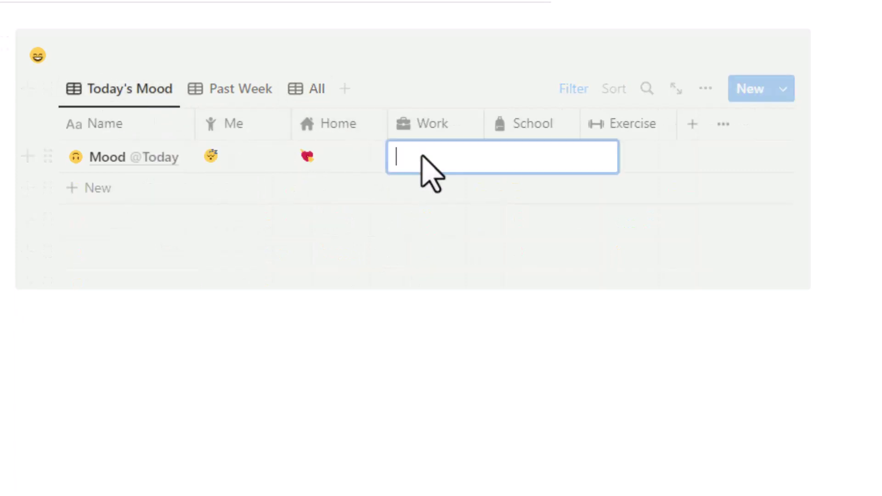
key("super+period")
type("happy")
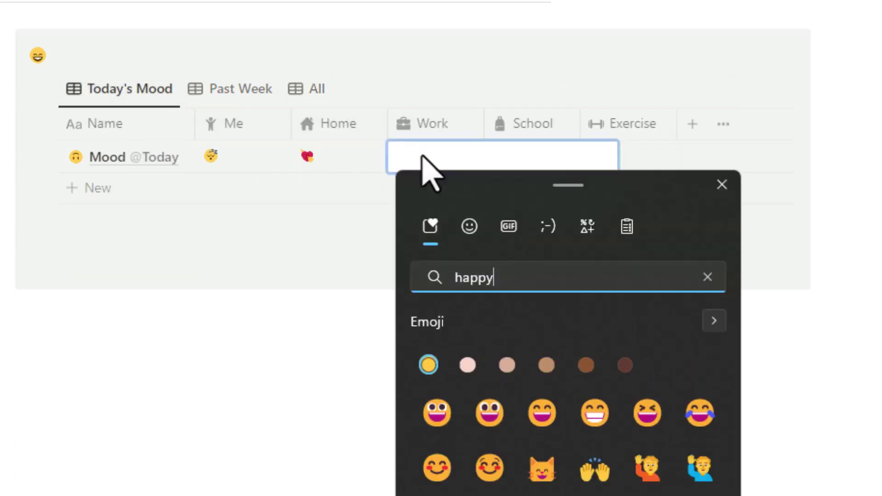
triple_click(489, 412)
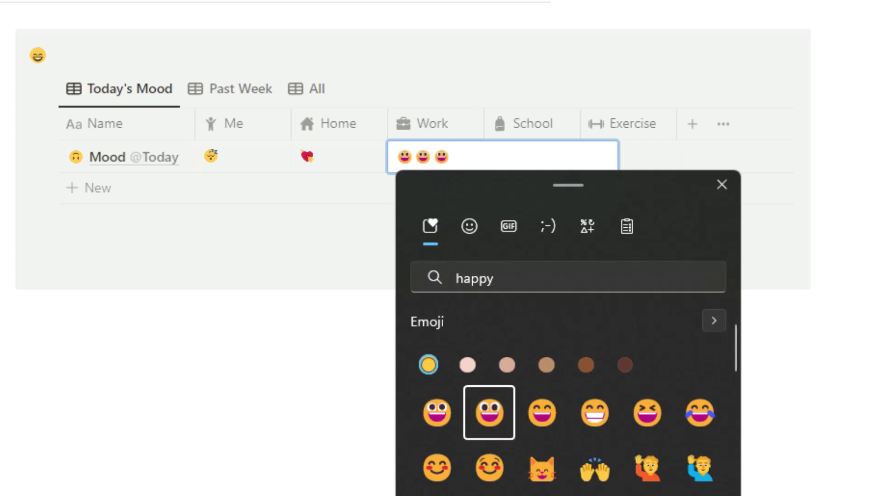
key("Escape")
key("Escape")
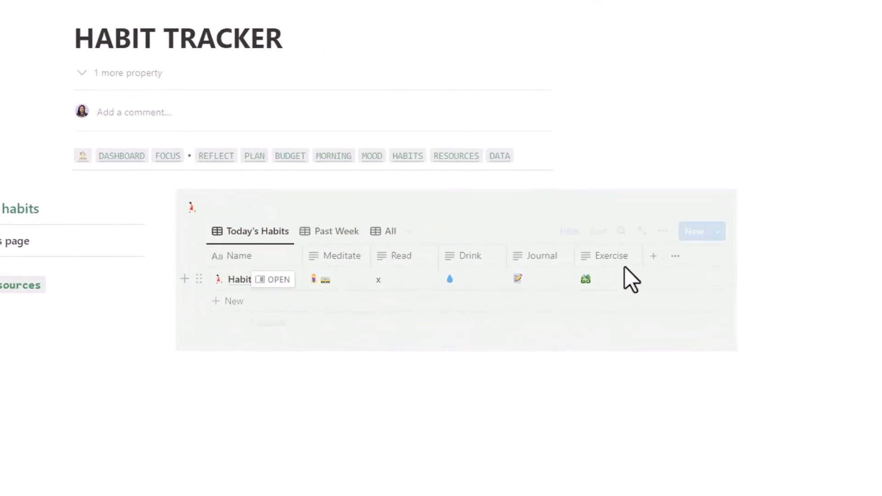
- Browse the Past Week and All habit views, then return to today's habits
left_click(311, 232)
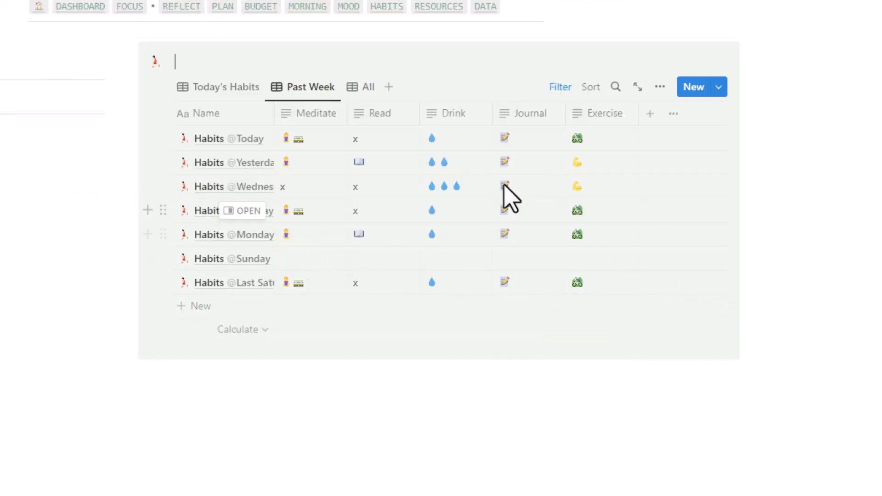
scroll(337, 172, "up", 4)
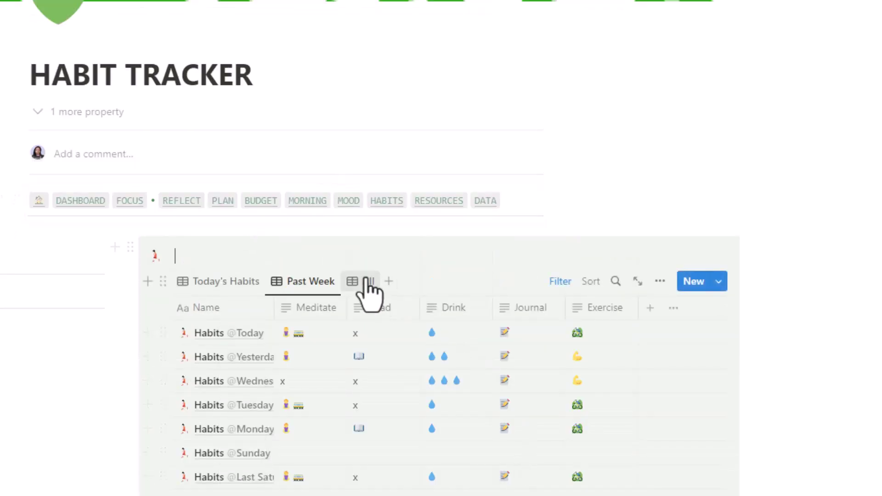
left_click(369, 282)
scroll(457, 419, "down", 4)
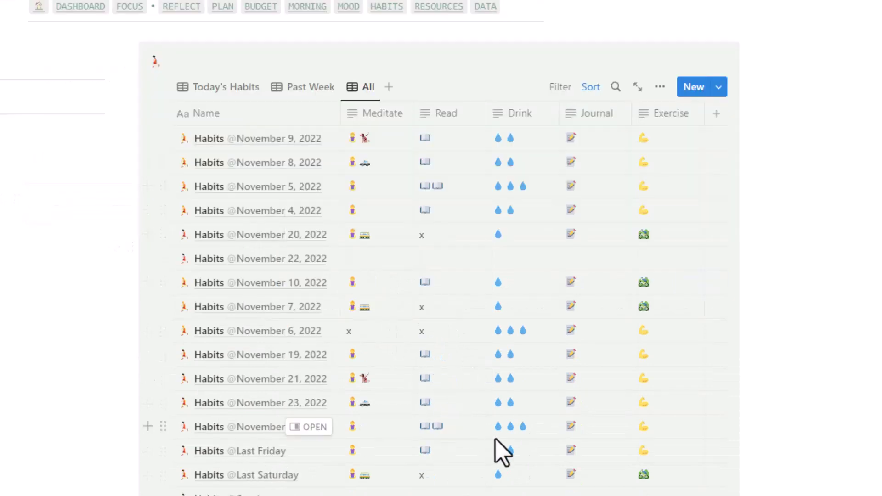
scroll(499, 448, "down", 4)
scroll(505, 446, "up", 4)
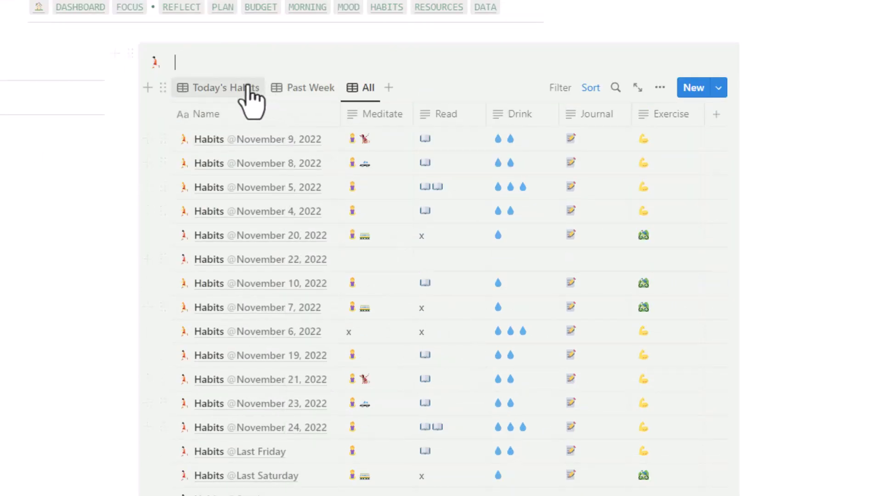
left_click(235, 87)
- Add a second water droplet emoji to today's Drink habit
left_click(476, 288)
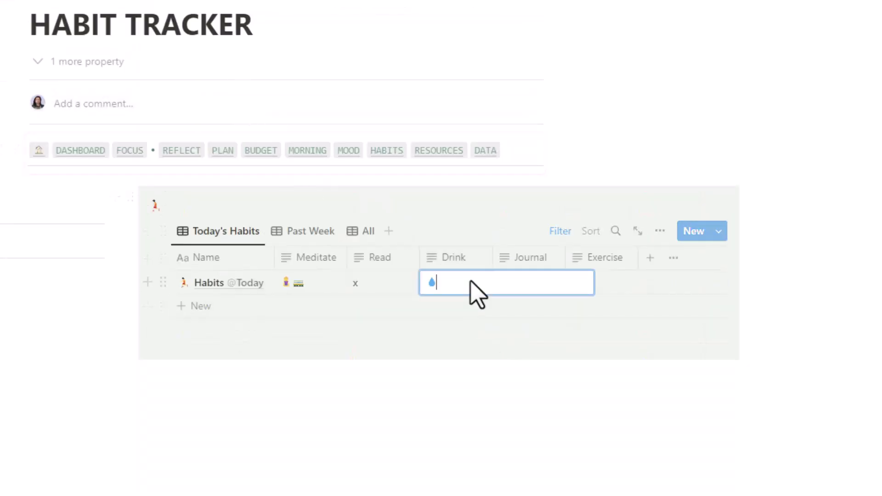
key("super+period")
type("water")
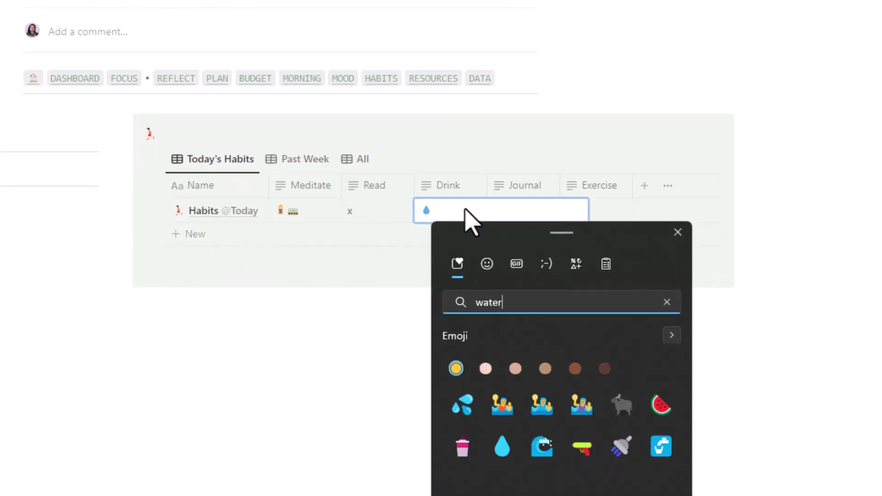
left_click(465, 458)
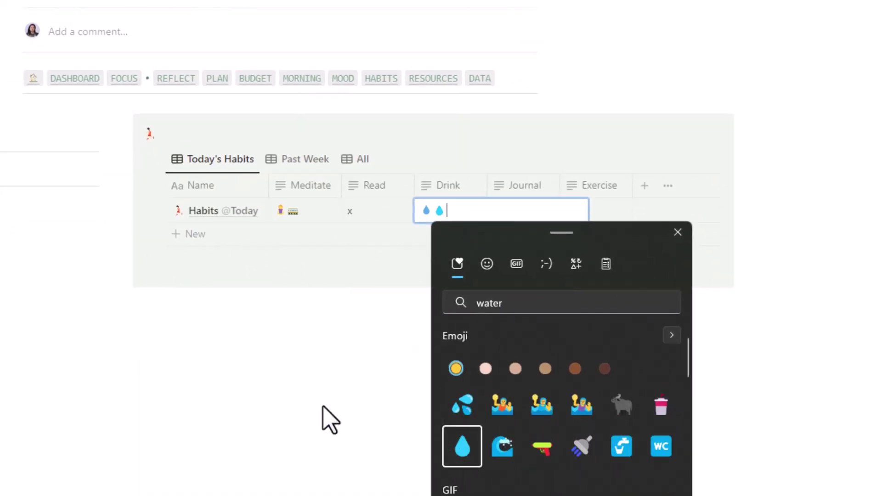
key("Escape")
key("Escape")
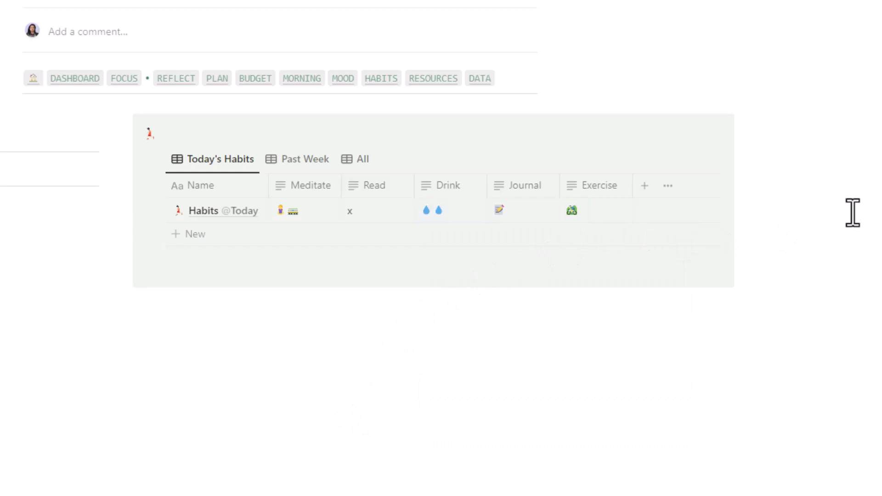
left_click(713, 159)
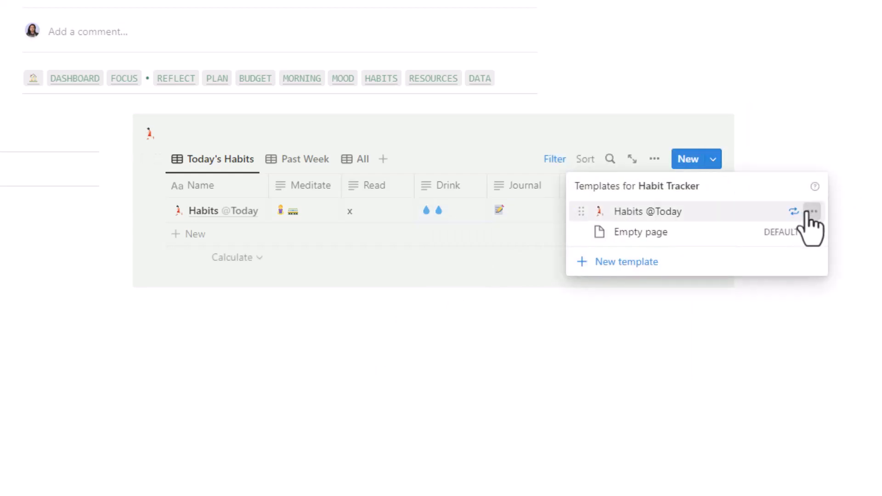
left_click(811, 212)
left_click(716, 173)
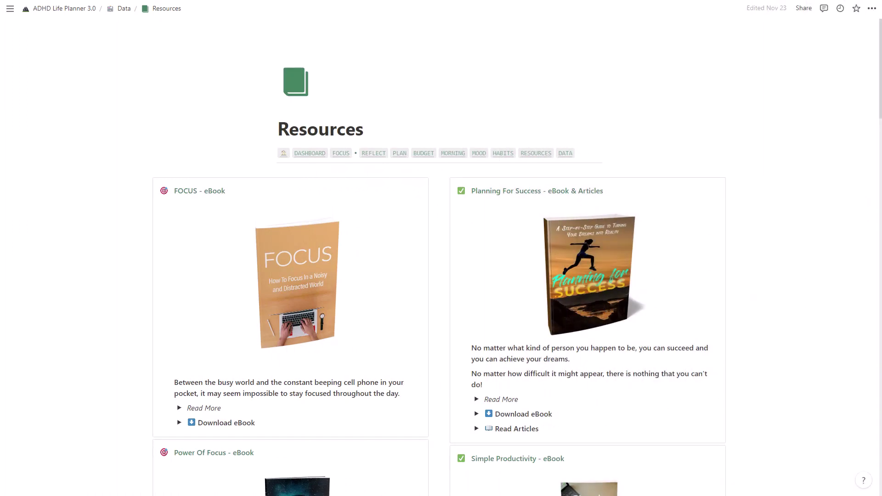
- Scroll the Resources eBooks, then expand BUDGET's Additional Resources to show Budgeting and Finances
scroll(769, 188, "down", 12)
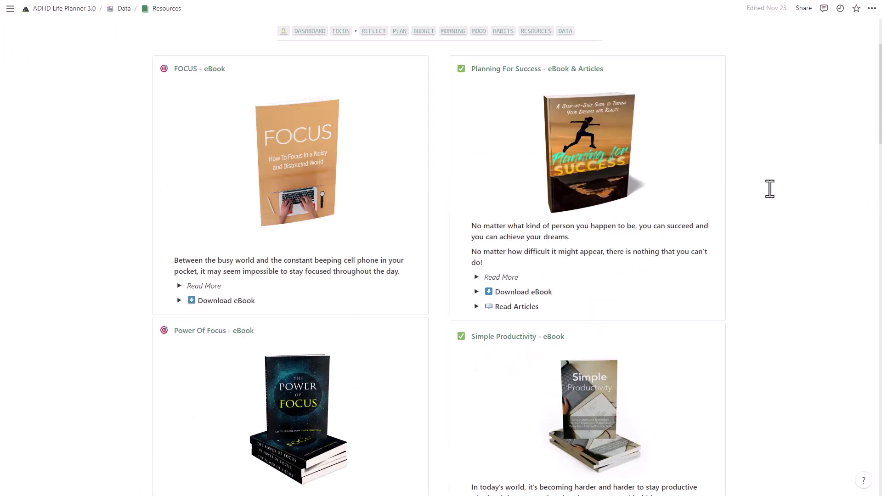
scroll(769, 188, "down", 18)
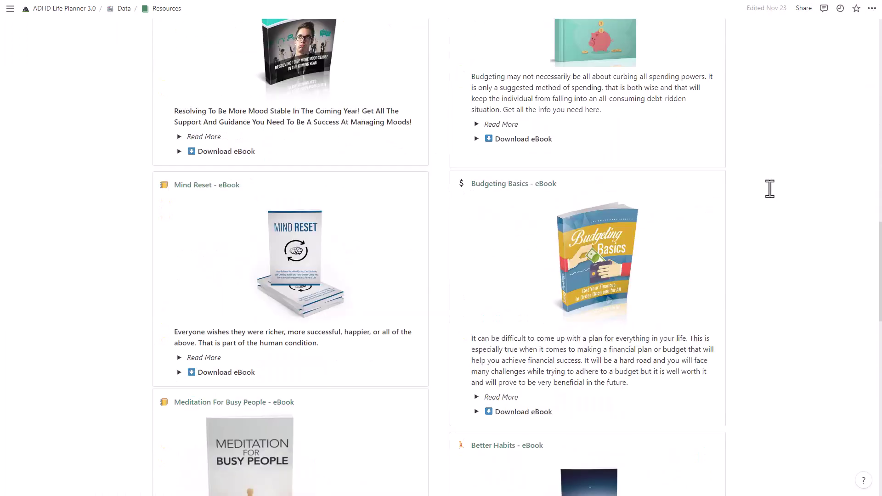
scroll(769, 189, "down", 5)
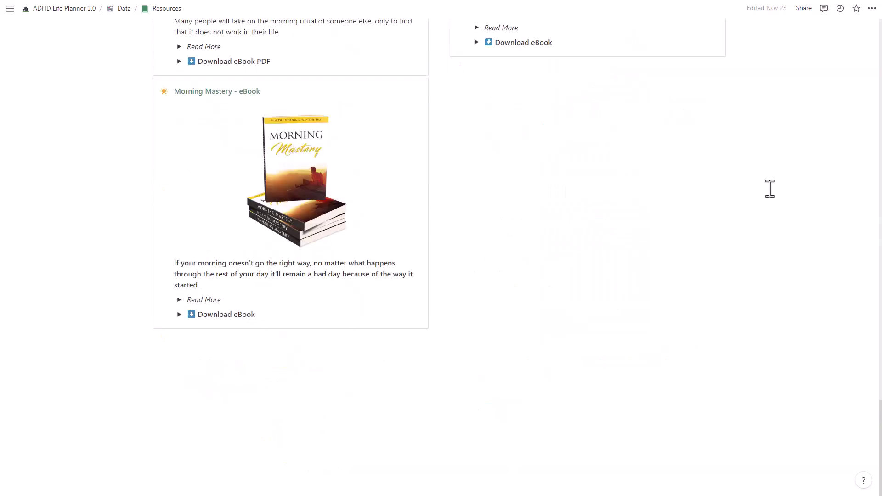
scroll(770, 189, "up", 13)
scroll(769, 188, "up", 20)
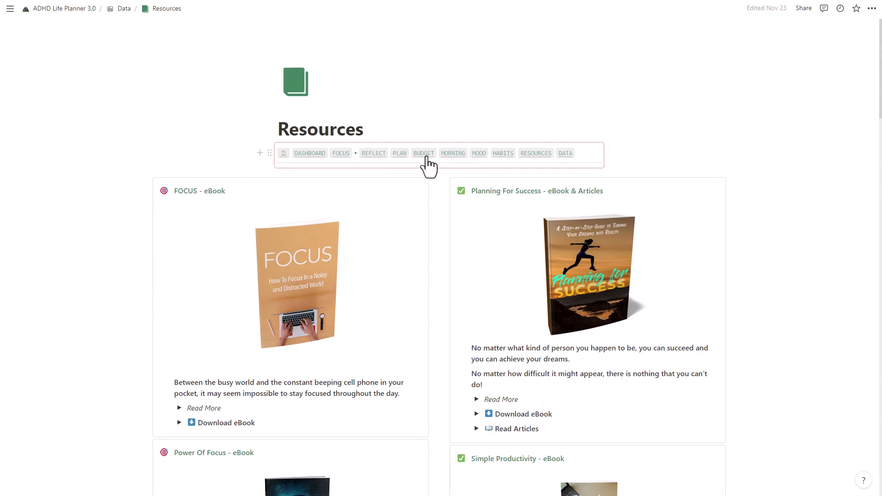
left_click(424, 154)
left_click(136, 382)
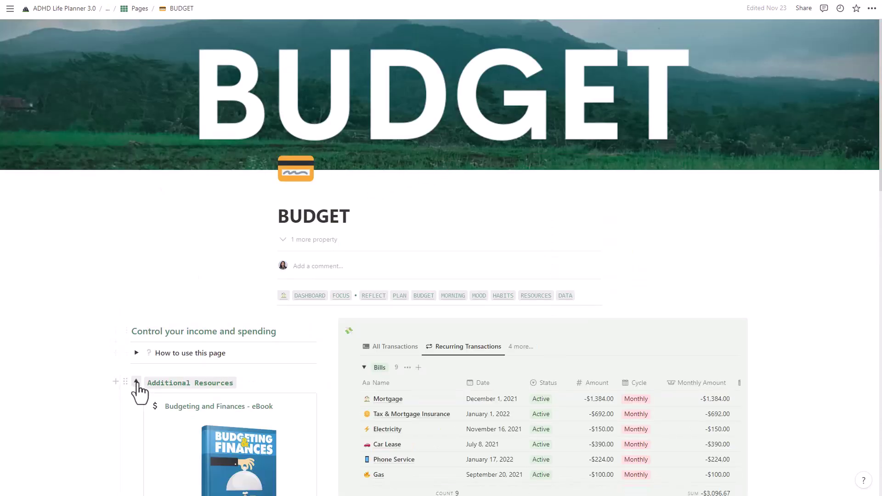
- Expand the MOOD TRACKER's Additional Resources to reveal the Mood Stability eBook
scroll(197, 390, "down", 8)
scroll(481, 167, "up", 7)
scroll(481, 168, "down", 1)
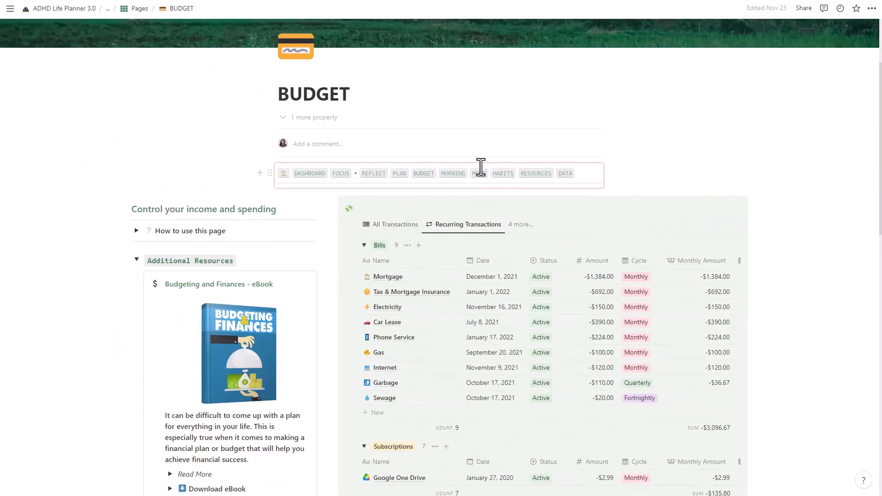
left_click(480, 173)
scroll(242, 258, "down", 2)
left_click(158, 267)
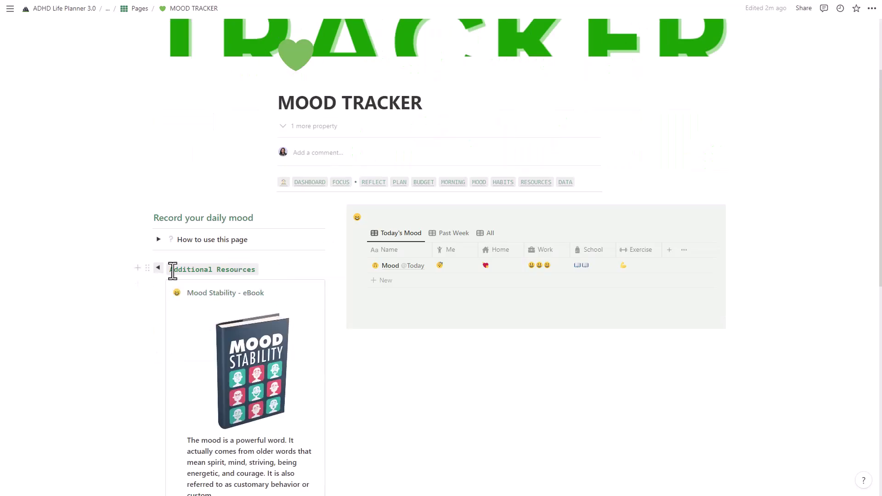
scroll(213, 274, "down", 8)
scroll(203, 267, "up", 8)
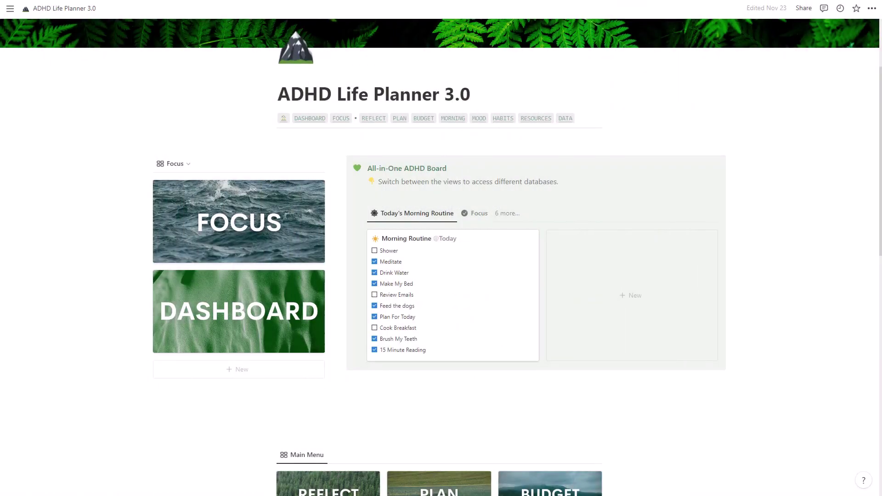
- Glance over the ADHD board's eight views, then go to the DASHBOARD page
left_click(504, 218)
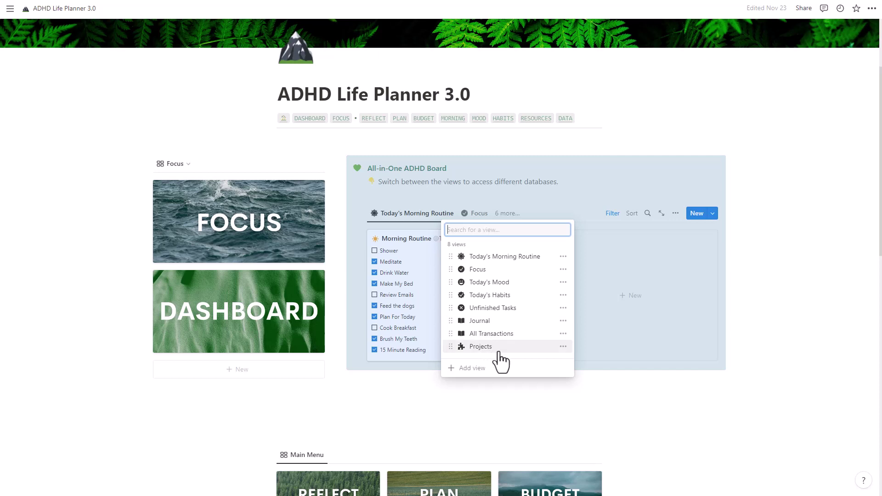
left_click(780, 324)
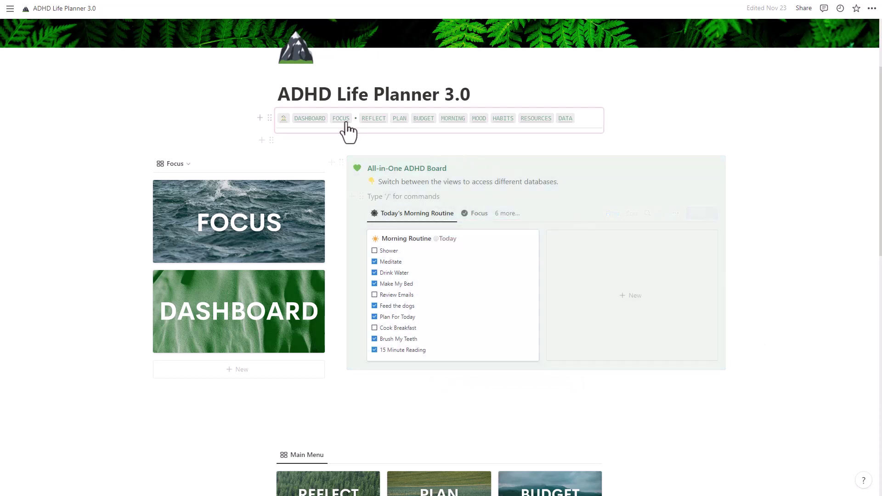
left_click(316, 122)
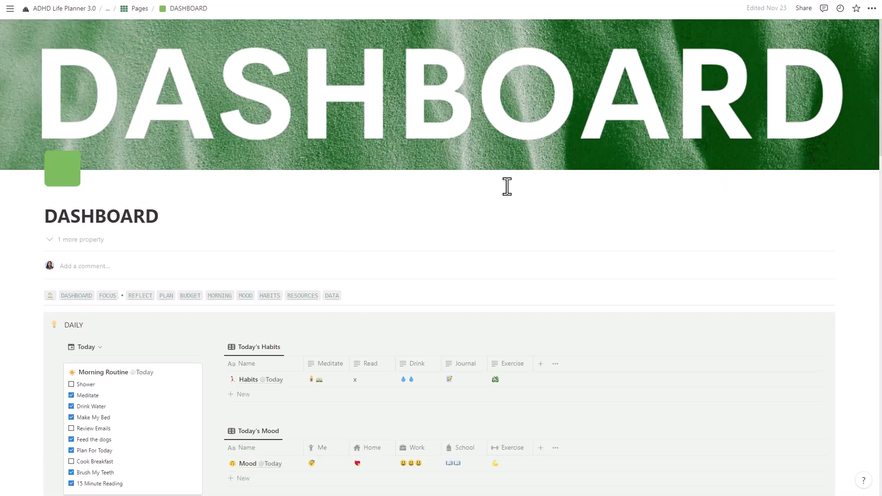
- Scroll through today's habits, mood, journal cards and the six transactions totalling $2,903.11
scroll(507, 187, "down", 3)
scroll(329, 171, "down", 3)
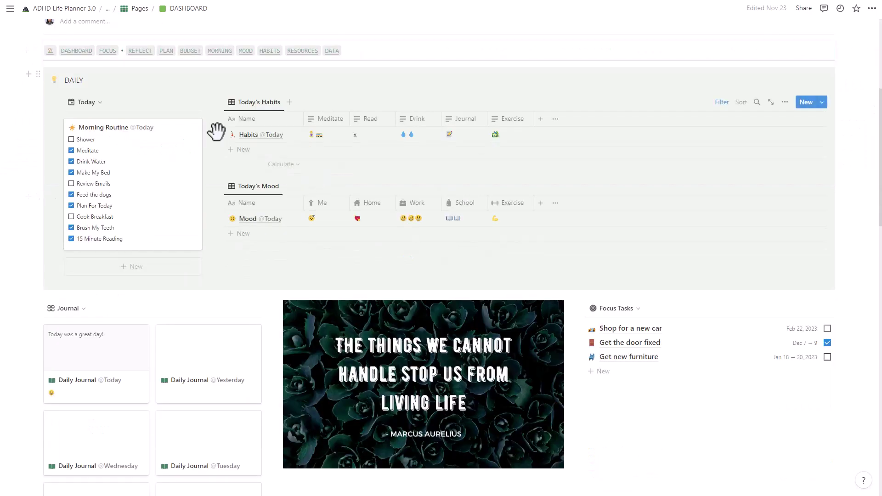
scroll(141, 308, "down", 3)
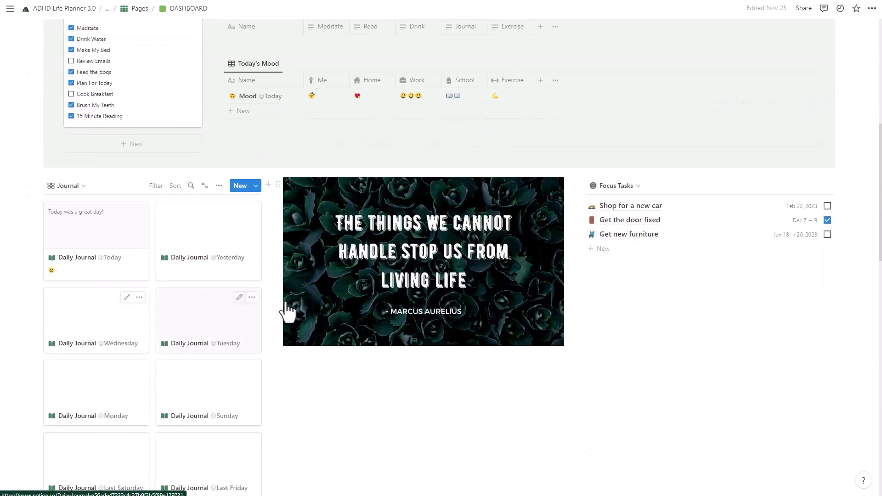
scroll(420, 321, "down", 12)
scroll(428, 316, "down", 5)
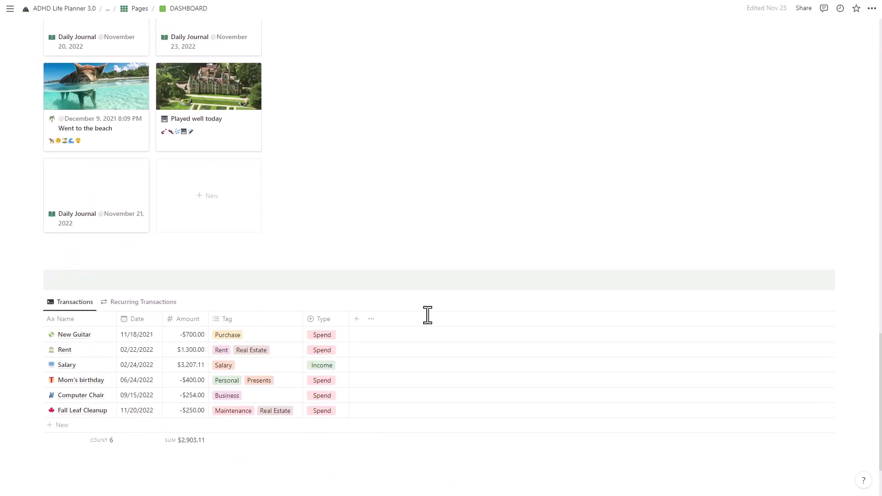
scroll(425, 352, "up", 20)
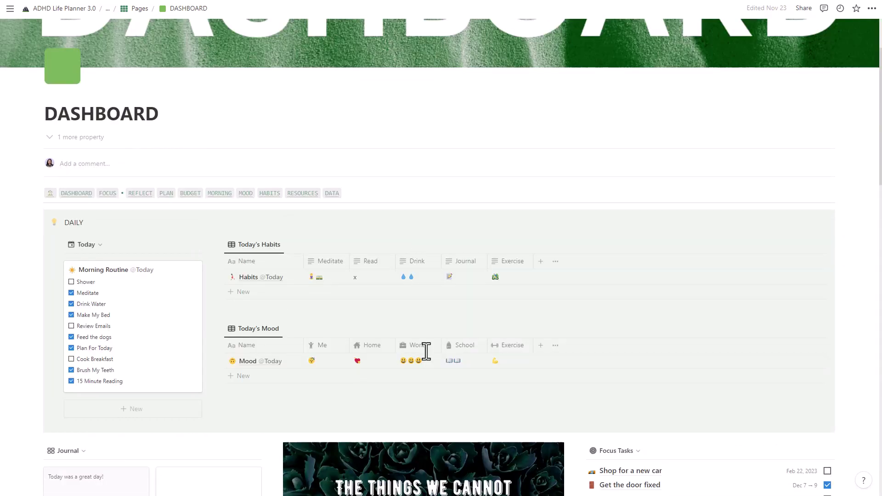
scroll(427, 351, "up", 3)
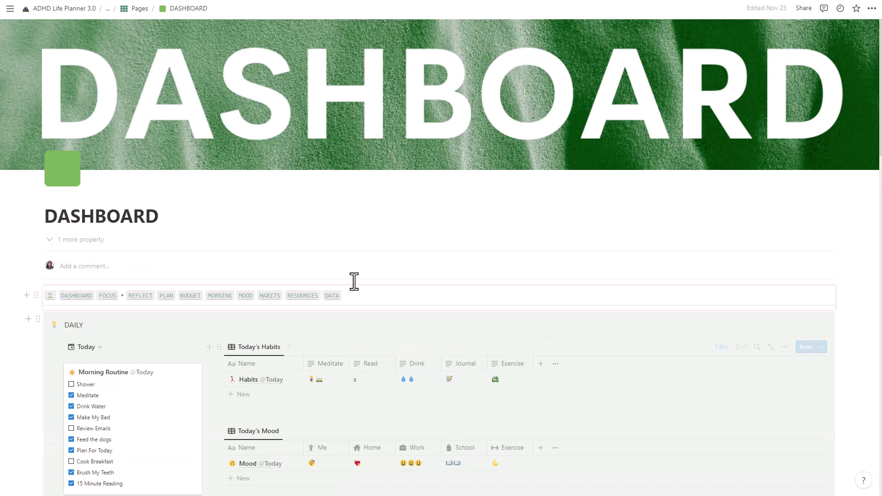